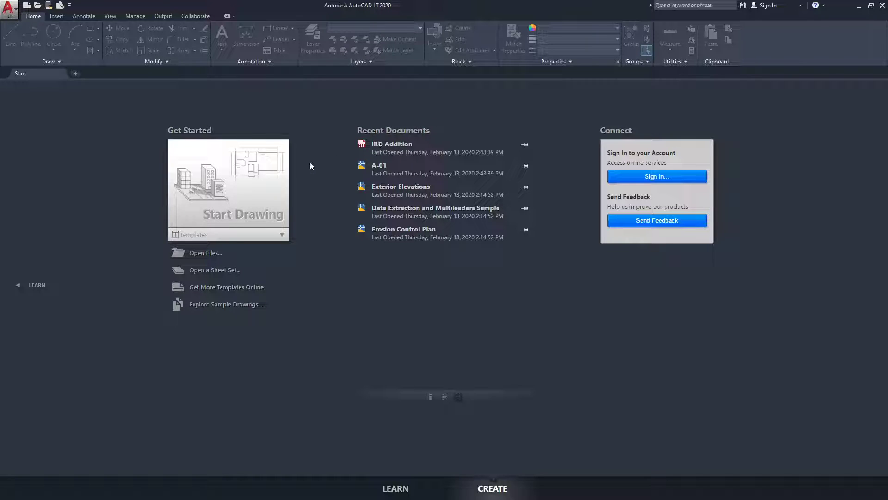
# Start a new drawing from the default template and switch from the D-Size Layout to model space.
pyautogui.click(249, 194)
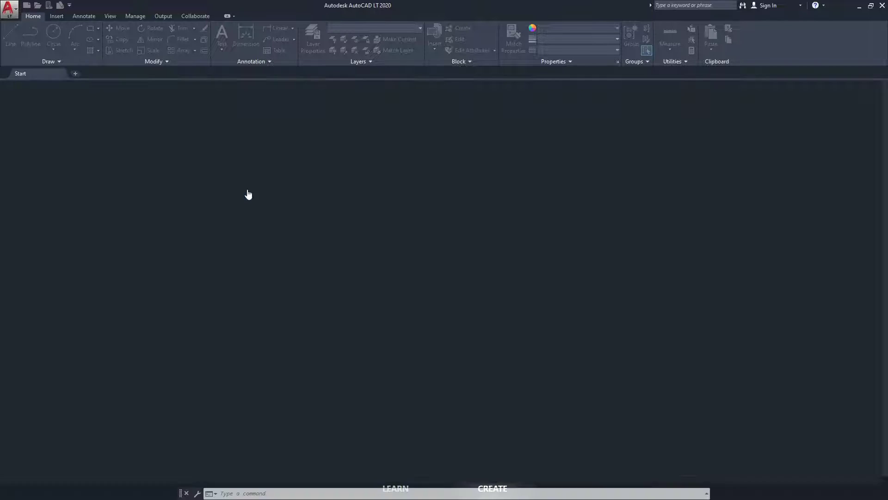
pyautogui.moveTo(240, 301)
pyautogui.mouseDown(button='middle')
pyautogui.moveTo(316, 253)
pyautogui.moveTo(333, 255)
pyautogui.mouseUp(button='middle')
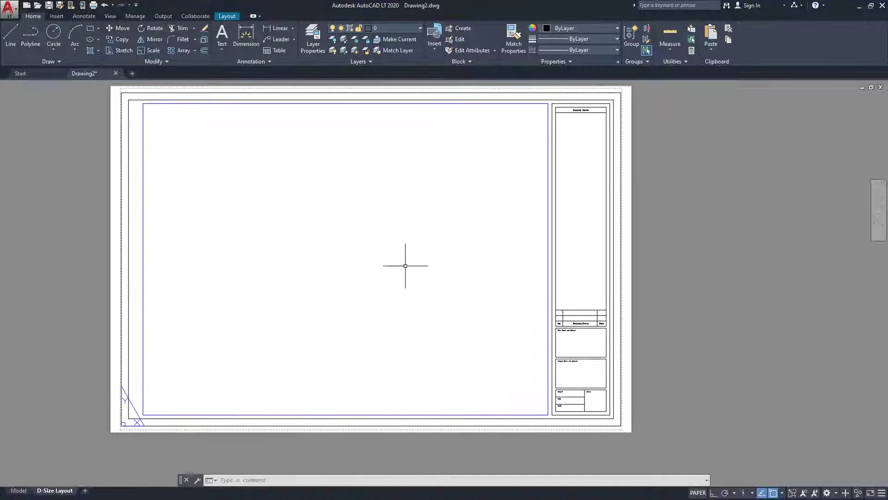
pyautogui.moveTo(397, 264); pyautogui.dragTo(430, 267, button='middle')
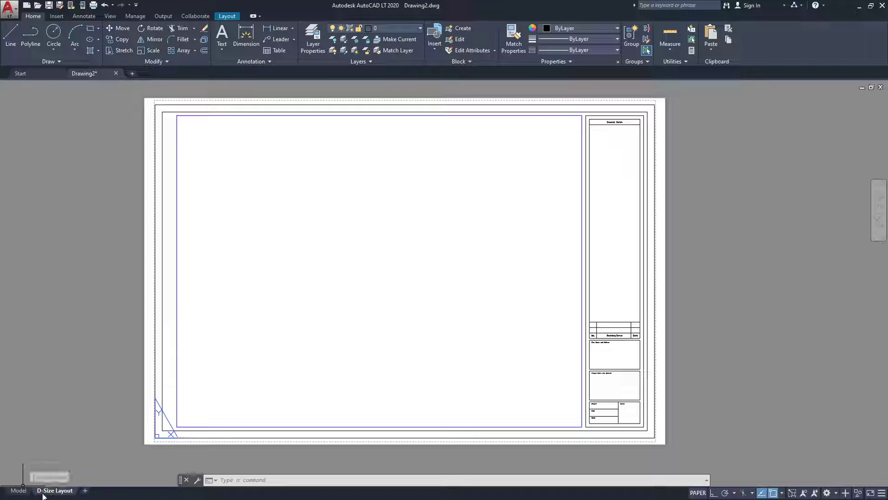
pyautogui.click(18, 491)
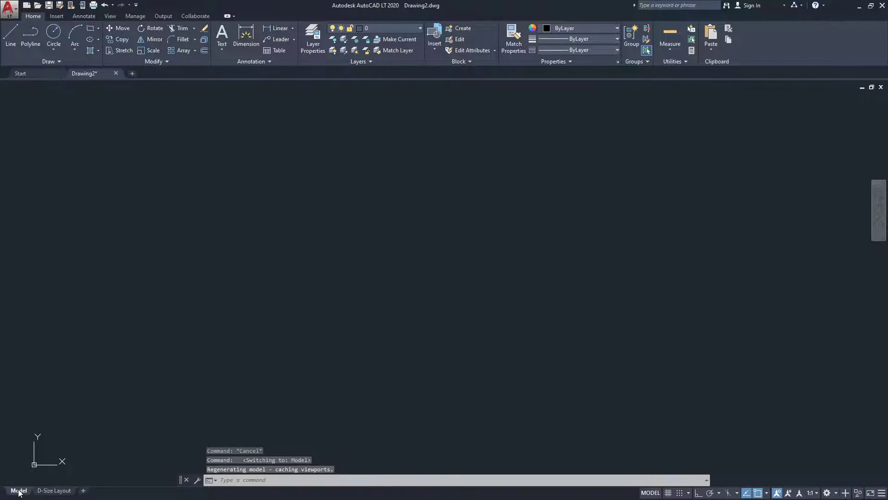
pyautogui.scroll(5, 379, 245)
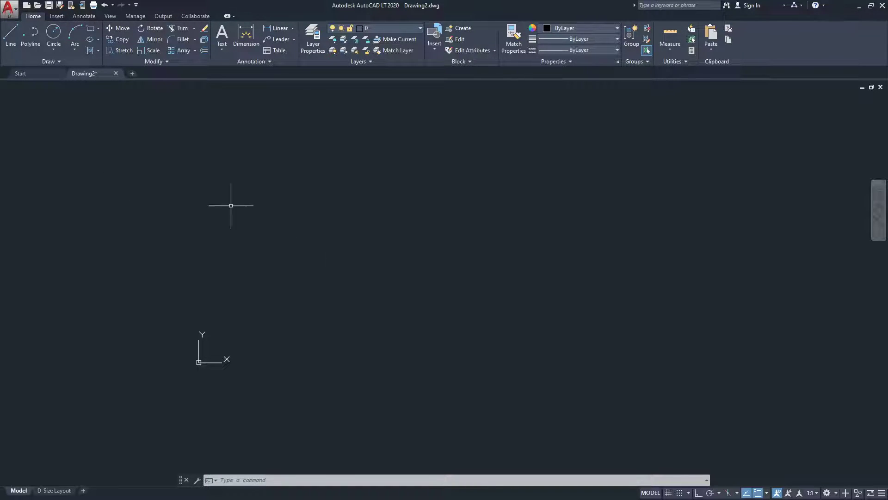
# Look through the Collaborate, Output, Manage, View, Annotate and Insert tool sets, ending on the Home tools.
pyautogui.click(196, 16)
pyautogui.click(163, 16)
pyautogui.click(132, 17)
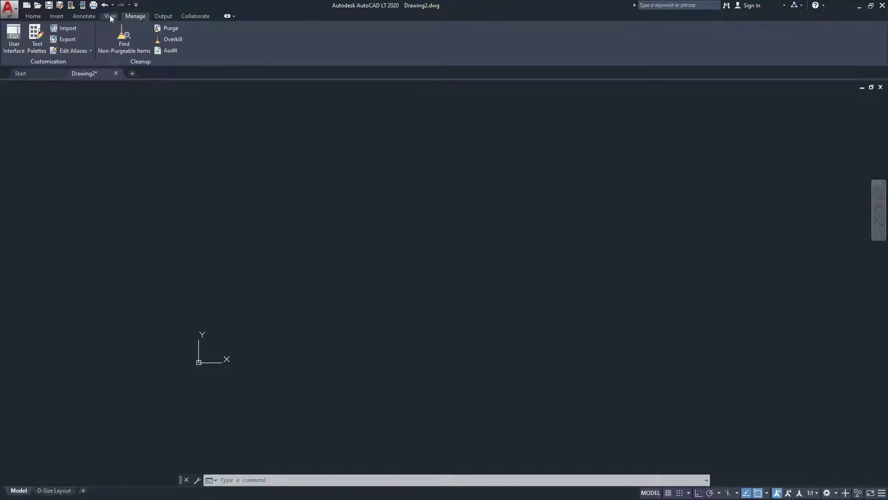
pyautogui.click(110, 16)
pyautogui.click(84, 16)
pyautogui.click(57, 16)
pyautogui.click(36, 15)
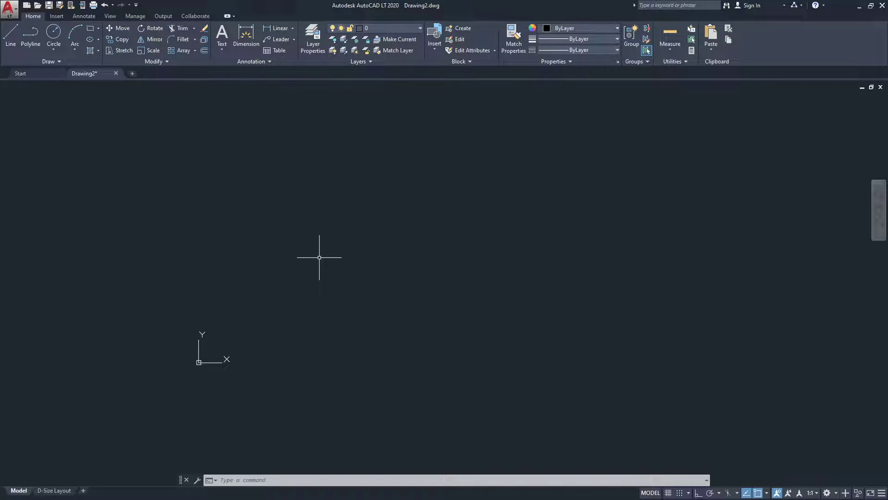
pyautogui.moveTo(355, 254); pyautogui.dragTo(338, 254, button='middle')
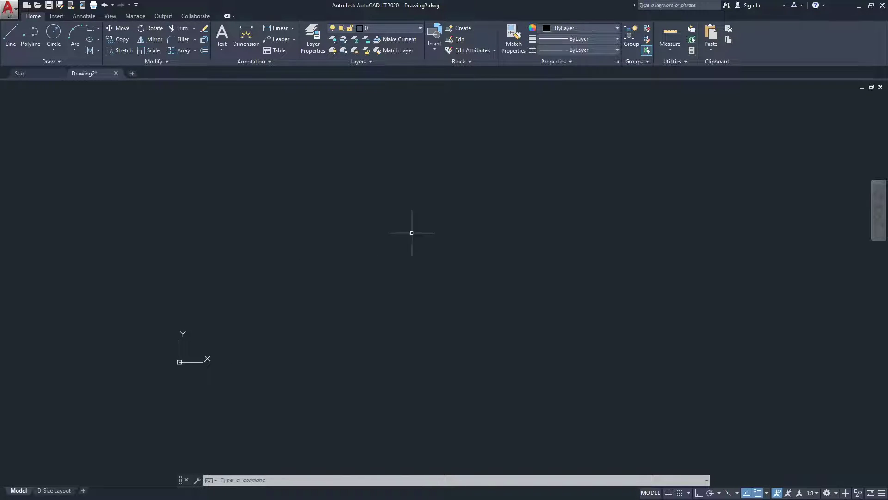
pyautogui.moveTo(439, 264); pyautogui.dragTo(357, 282, button='middle')
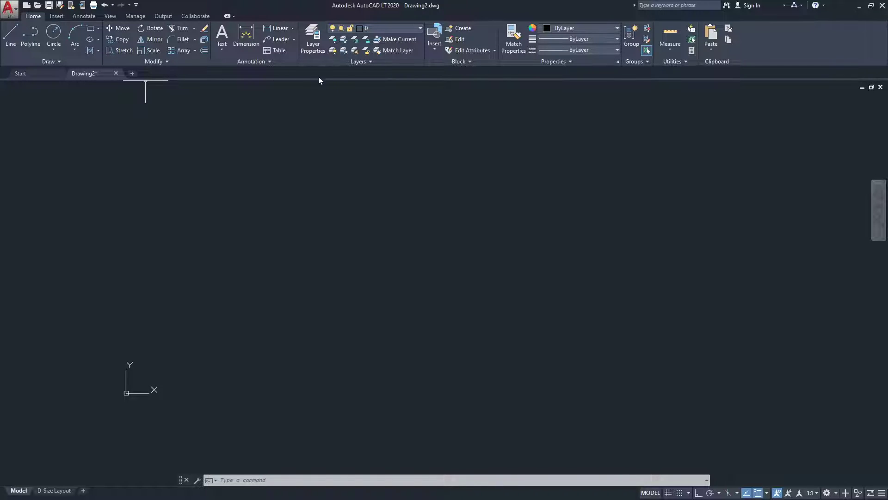
# Review the Insert, Annotate, View and Manage tool sets again and return to the Home tools.
pyautogui.click(56, 16)
pyautogui.click(34, 17)
pyautogui.click(57, 17)
pyautogui.click(84, 17)
pyautogui.click(110, 17)
pyautogui.click(133, 17)
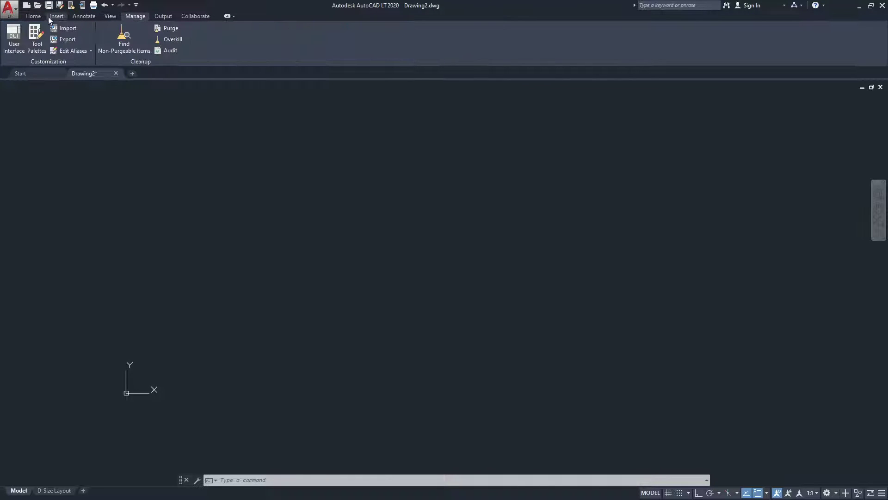
pyautogui.click(33, 16)
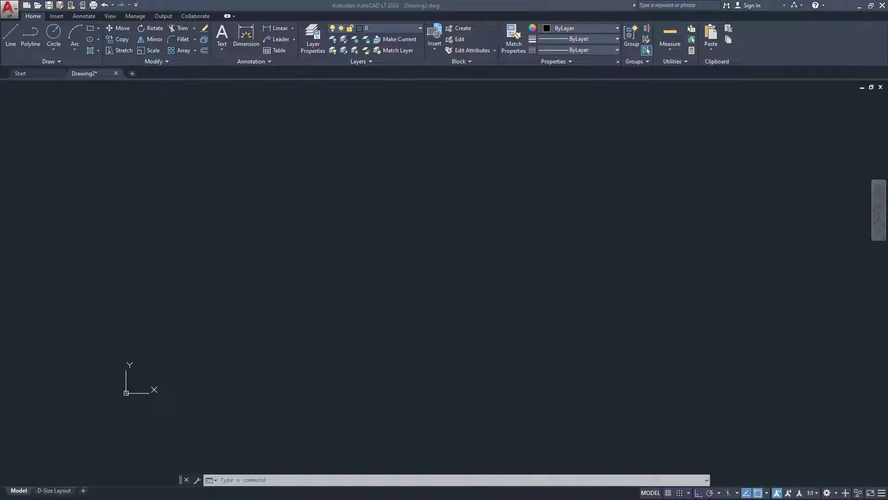
# Write APPLICATION BUTTON as the first line in the Notepad window, and inspect the commands of AutoCAD's application menu.
pyautogui.moveTo(7, 104); pyautogui.dragTo(634, 109)
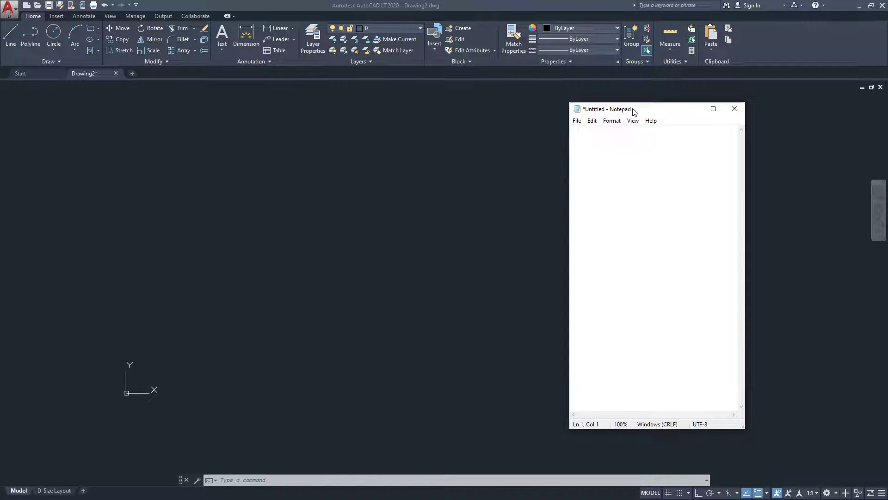
pyautogui.write('APPOLLICATION BUTTON')
pyautogui.press('BackSpace')
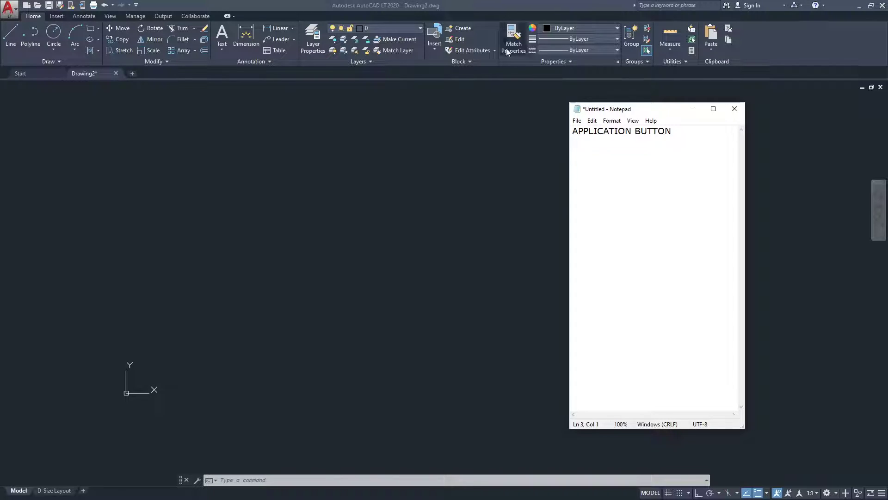
pyautogui.moveTo(620, 119); pyautogui.dragTo(637, 118)
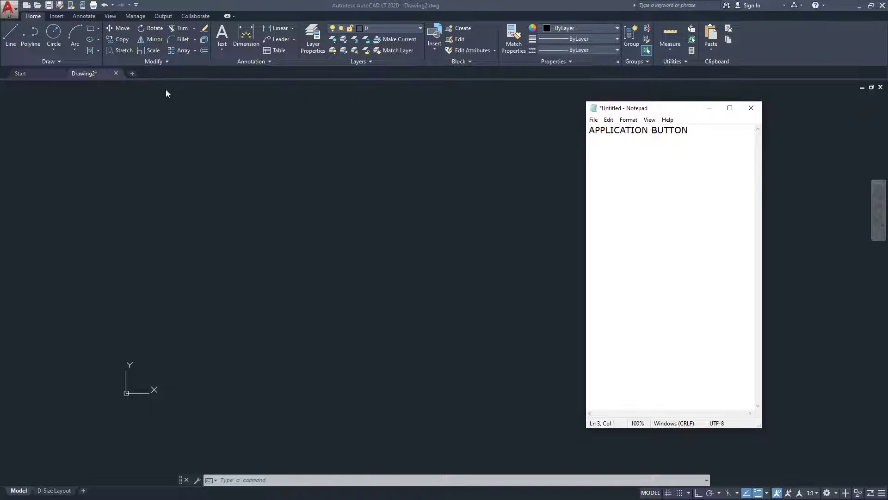
pyautogui.click(12, 11)
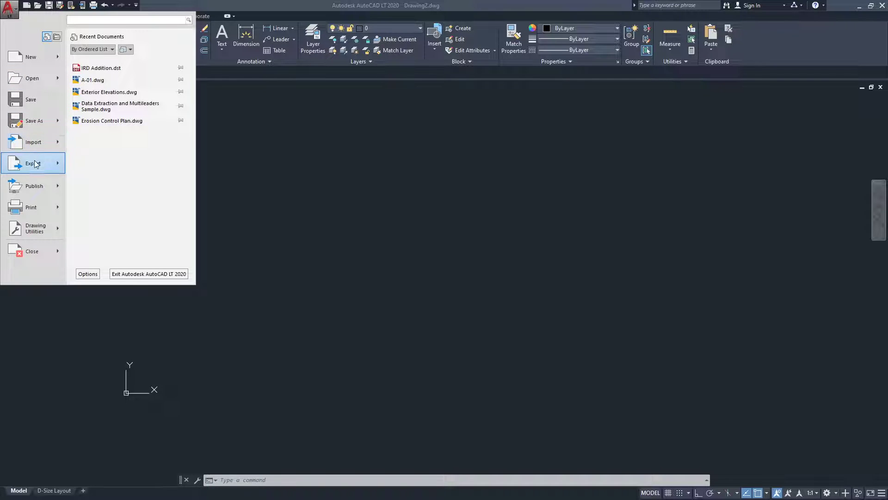
pyautogui.click(10, 13)
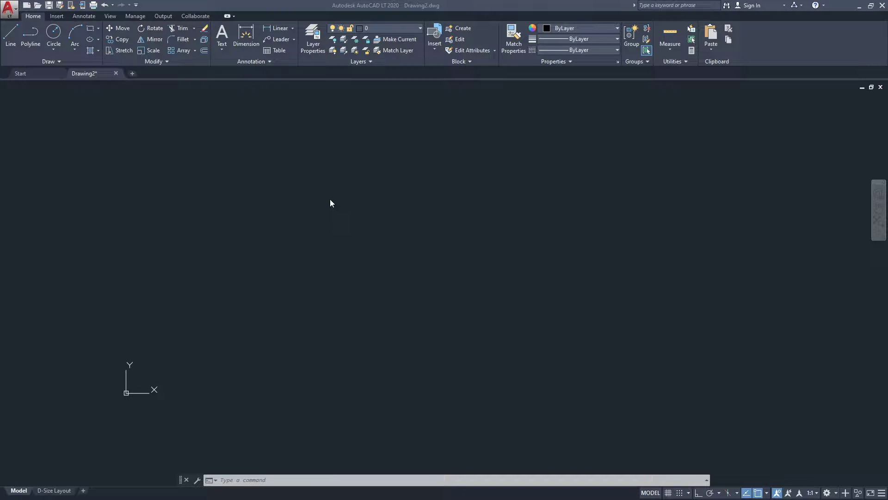
# Switch to Notepad, add the line QUICK ACCESS TOOLBAR below APPLICATION BUTTON, and widen the note window.
pyautogui.hotkey('alt', 'Tab')
pyautogui.moveTo(619, 107); pyautogui.dragTo(599, 101)
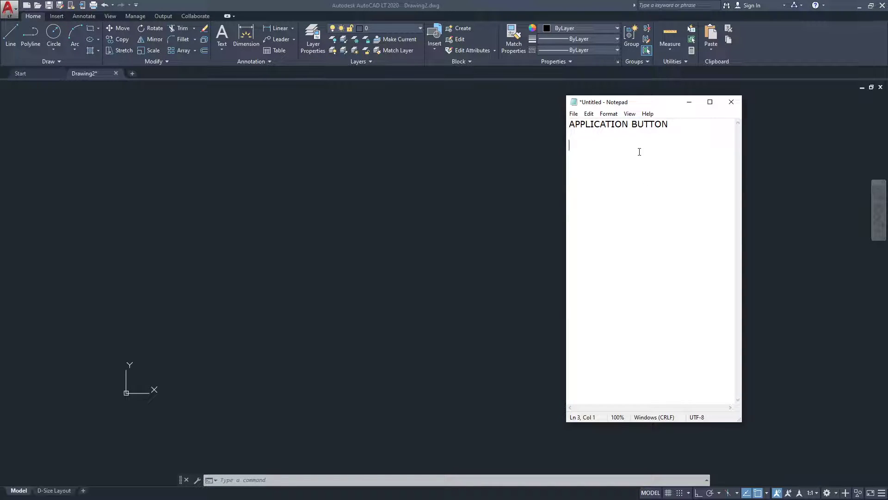
pyautogui.write('QUICK ACCESS TOOLBAR')
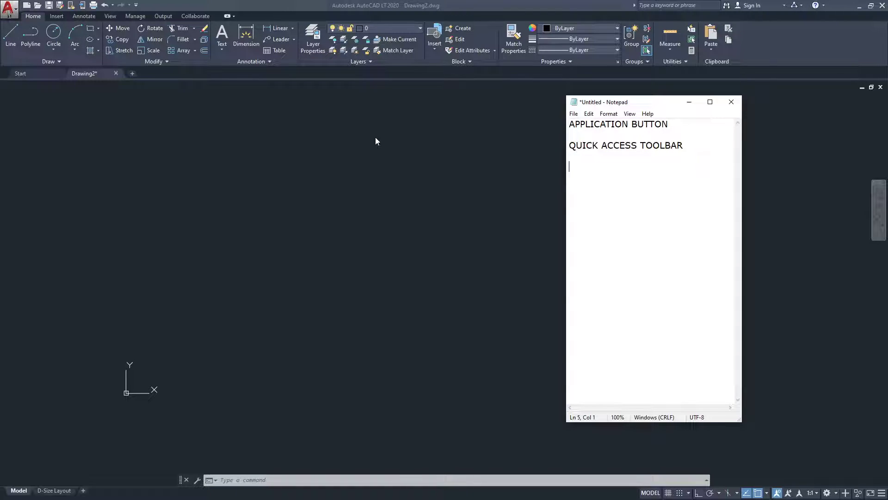
pyautogui.moveTo(612, 102); pyautogui.dragTo(496, 88)
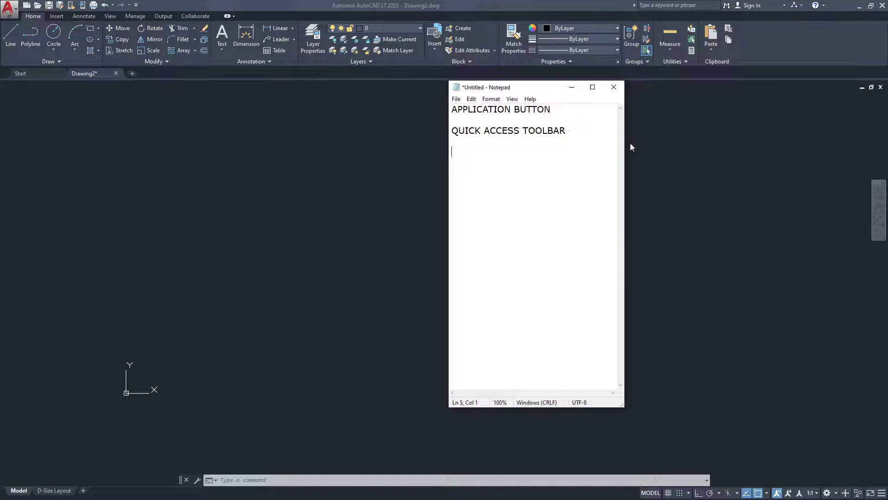
pyautogui.moveTo(624, 147); pyautogui.dragTo(657, 147)
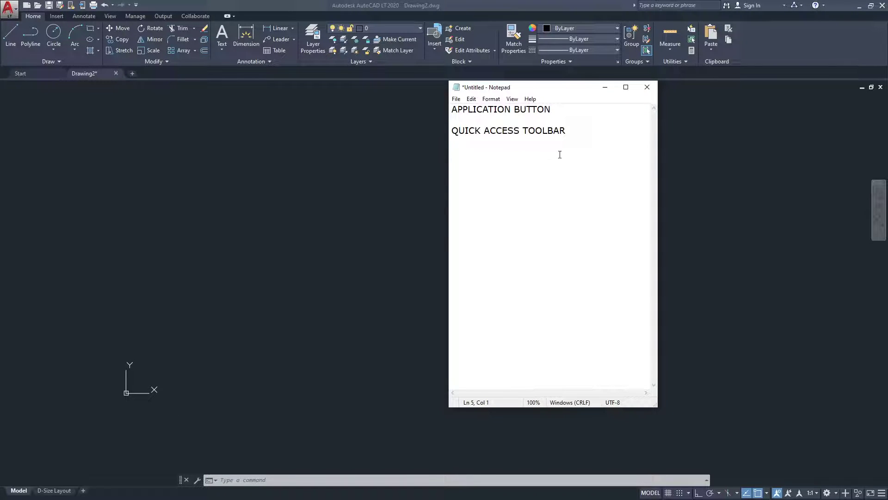
pyautogui.moveTo(541, 88); pyautogui.dragTo(652, 106)
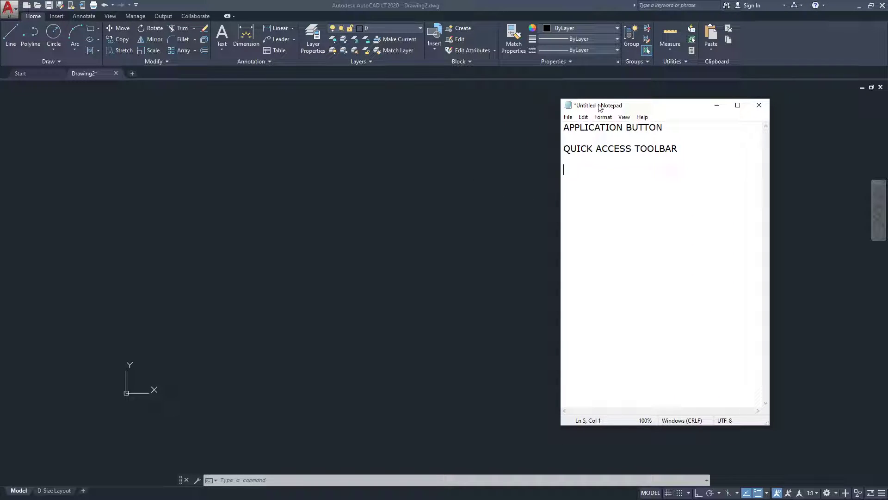
# Add the line INFO CENTER below QUICK ACCESS TOOLBAR in the note.
pyautogui.moveTo(600, 107); pyautogui.dragTo(579, 104)
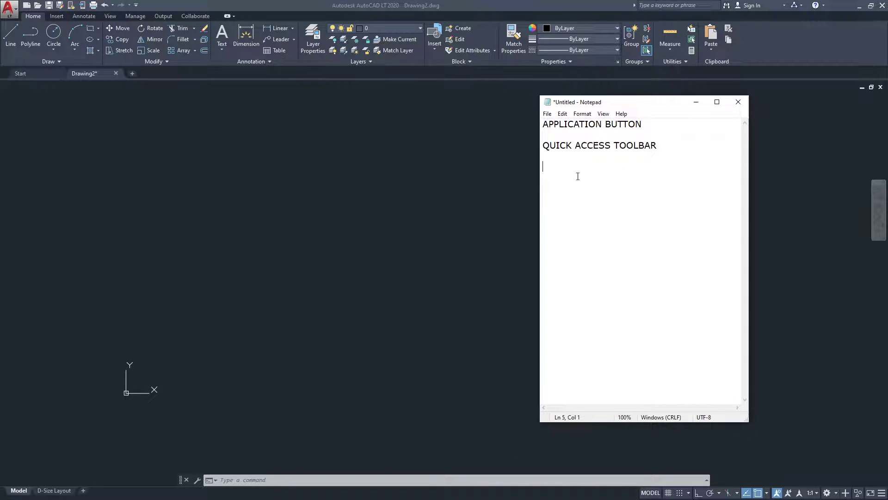
pyautogui.write('INFO CENTER')
pyautogui.moveTo(622, 103); pyautogui.dragTo(603, 97)
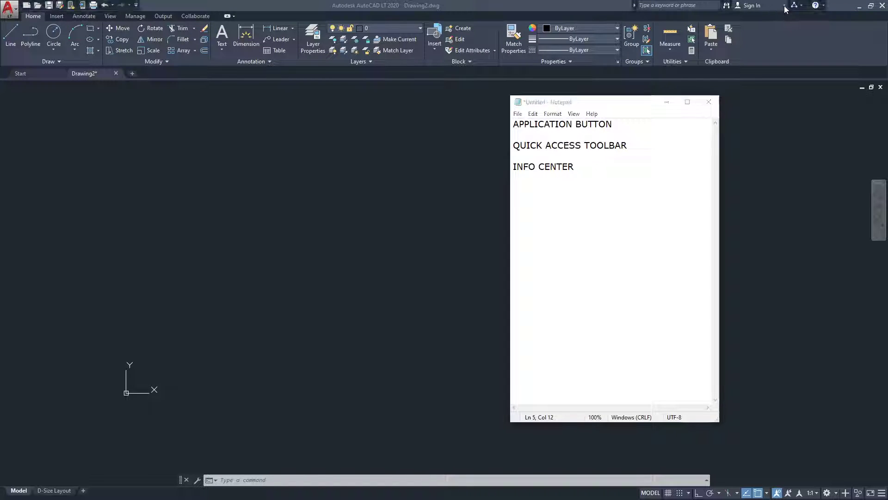
# Switch to AutoCAD and view the account sign-in, purchase and license options.
pyautogui.click(784, 7)
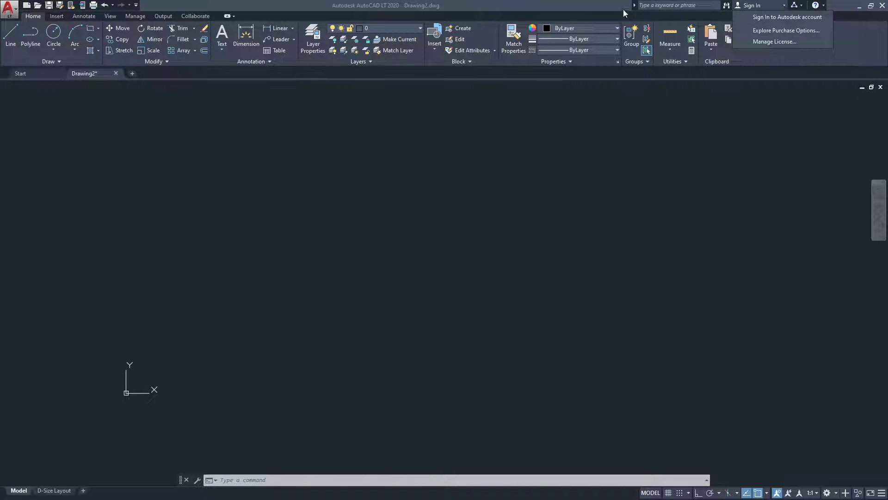
pyautogui.click(564, 8)
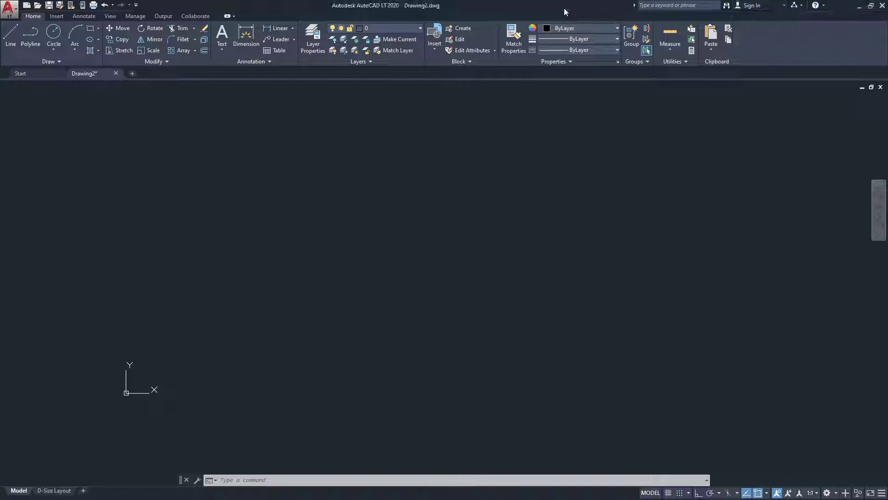
pyautogui.click(773, 7)
pyautogui.click(772, 6)
pyautogui.click(775, 7)
# Switch to Notepad and review the APPLICATION BUTTON, QUICK ACCESS TOOLBAR and INFO CENTER entries.
pyautogui.hotkey('alt', 'Tab')
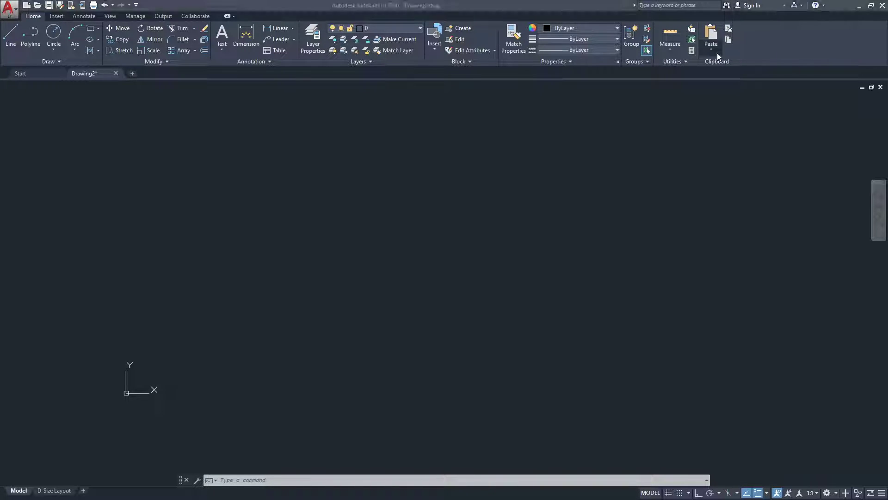
pyautogui.moveTo(600, 104); pyautogui.dragTo(530, 87)
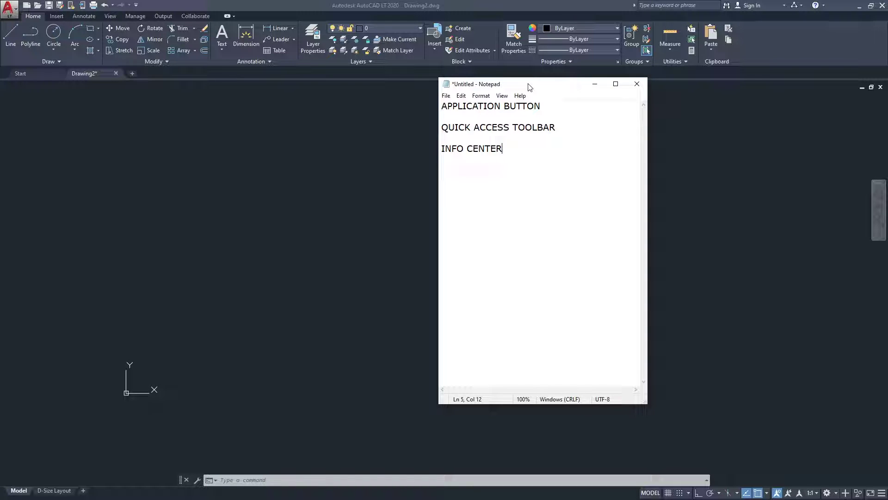
pyautogui.click(550, 105)
pyautogui.click(567, 127)
pyautogui.click(522, 151)
pyautogui.moveTo(521, 85)
pyautogui.mouseDown()
pyautogui.moveTo(596, 90)
pyautogui.moveTo(621, 104)
pyautogui.mouseUp()
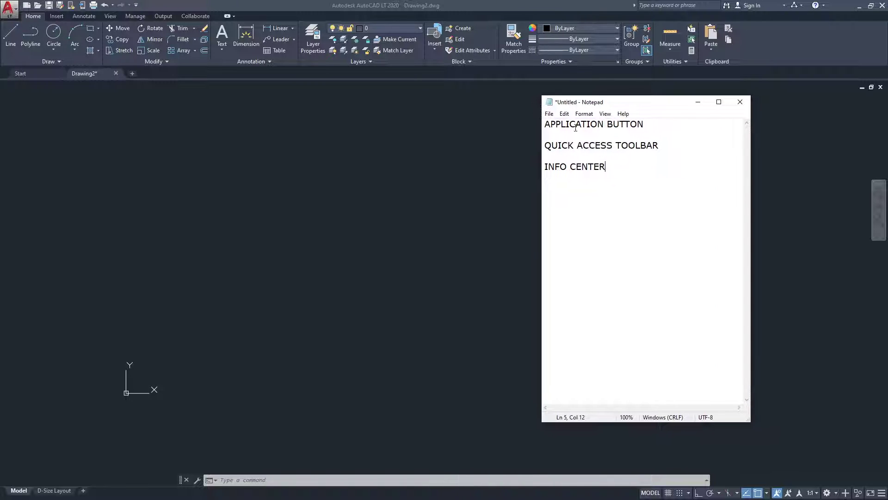
# Switch to AutoCAD, view the Insert, Annotate, View and Manage tool sets, and return to the Home tools.
pyautogui.click(35, 15)
pyautogui.click(60, 17)
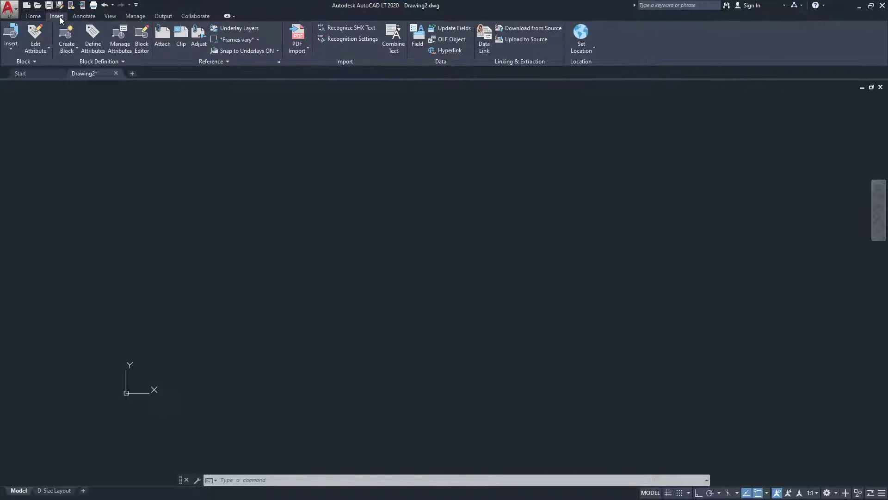
pyautogui.click(91, 17)
pyautogui.click(110, 16)
pyautogui.click(139, 17)
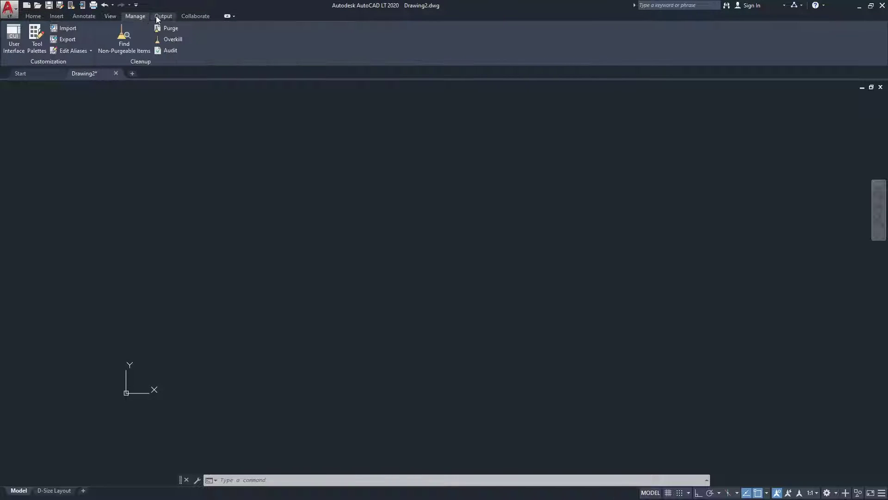
pyautogui.click(34, 17)
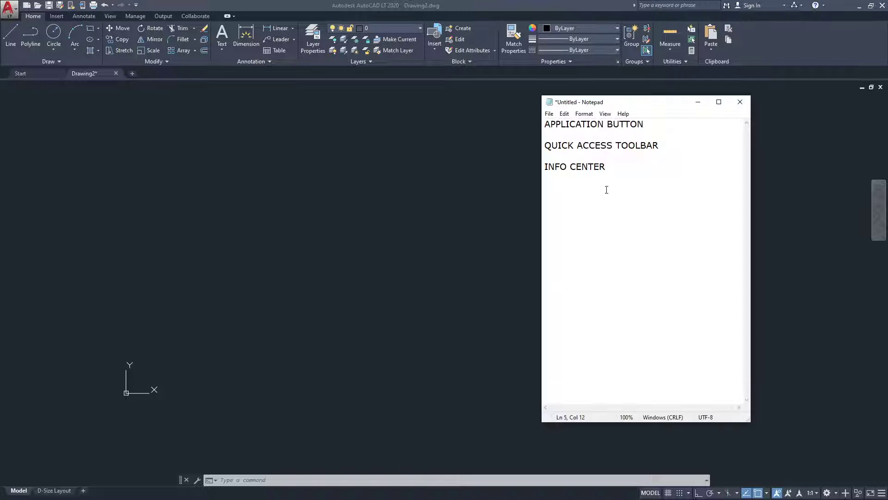
# Switch to Notepad and add a ---- separator followed by the line RIBBONS / TABS / PALETTES below INFO CENTER.
pyautogui.write('-- ')
pyautogui.write('RIBBONS / ')
pyautogui.write('TABS / PALLE')
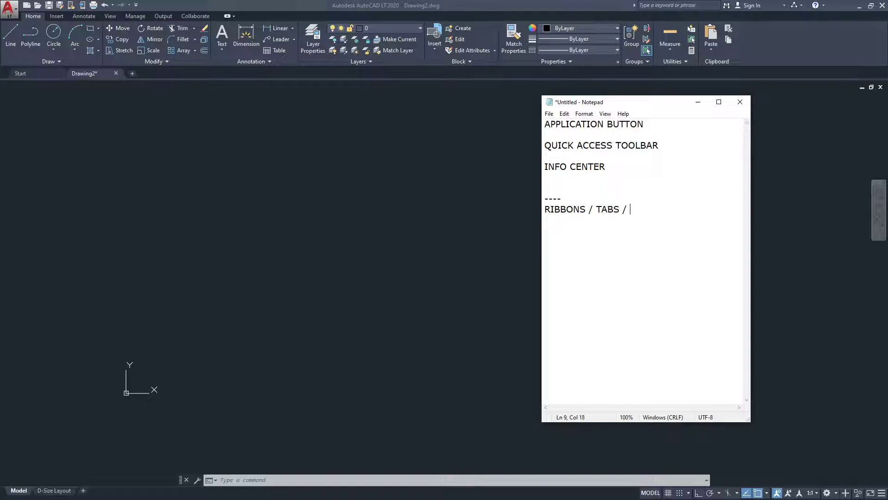
pyautogui.press('BackSpace')
pyautogui.press('BackSpace')
pyautogui.write('ETTES')
pyautogui.press('Return')
pyautogui.press('Return')
pyautogui.moveTo(571, 109); pyautogui.dragTo(496, 111)
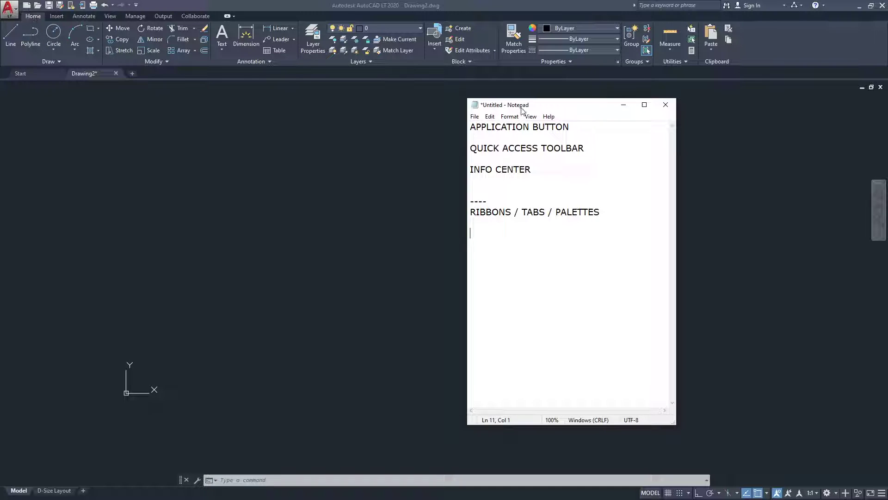
pyautogui.moveTo(520, 108); pyautogui.dragTo(483, 103)
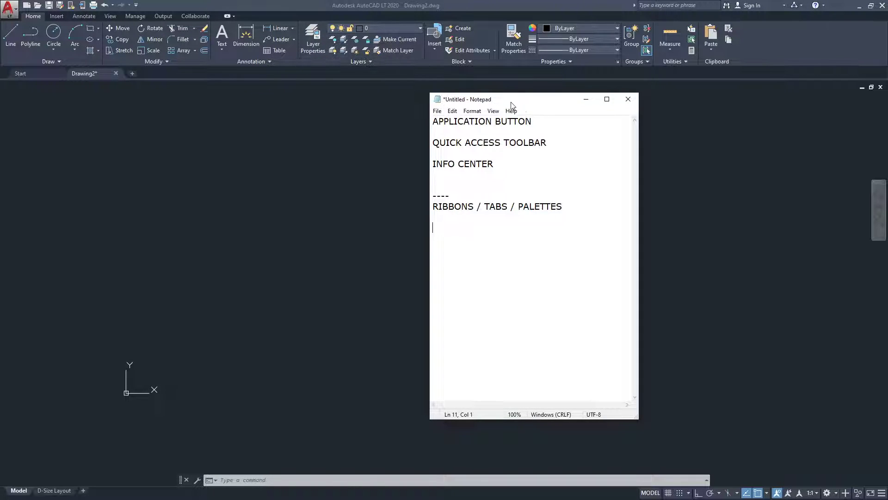
pyautogui.moveTo(510, 103); pyautogui.dragTo(543, 102)
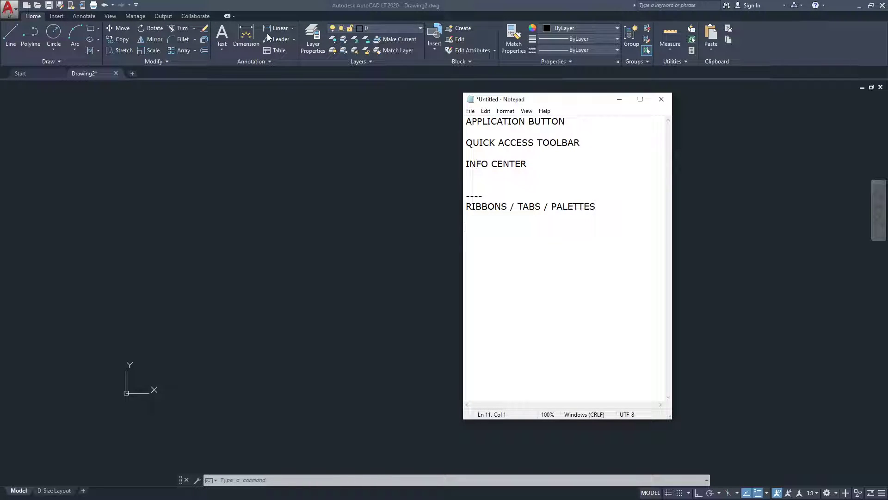
# Switch to AutoCAD and compare the Annotate and Insert tool sets with the Home tools, ending on the Home tools.
pyautogui.click(84, 19)
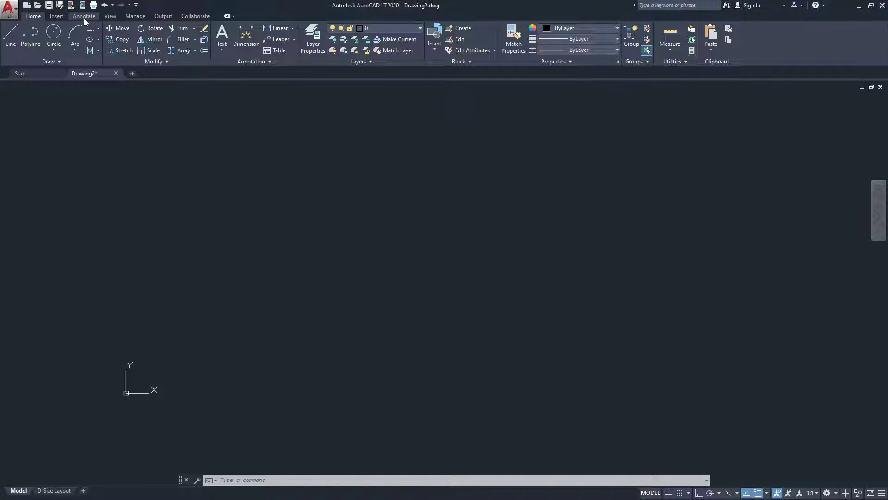
pyautogui.click(84, 18)
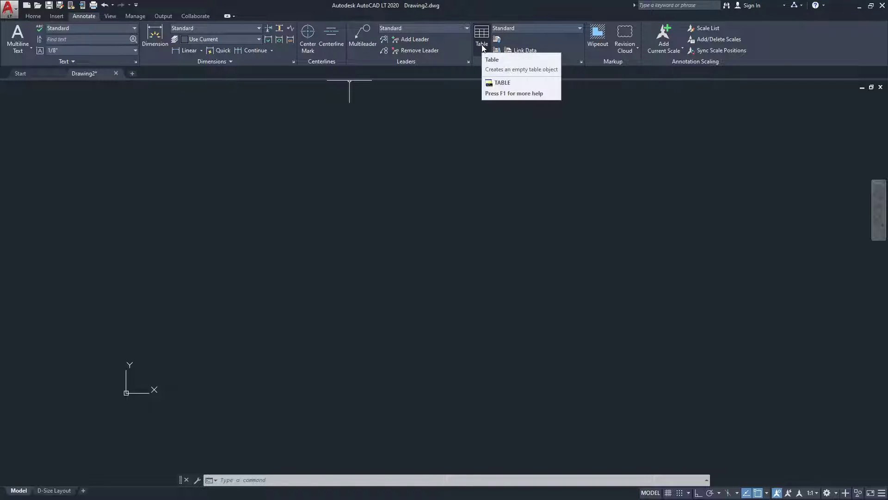
pyautogui.click(31, 19)
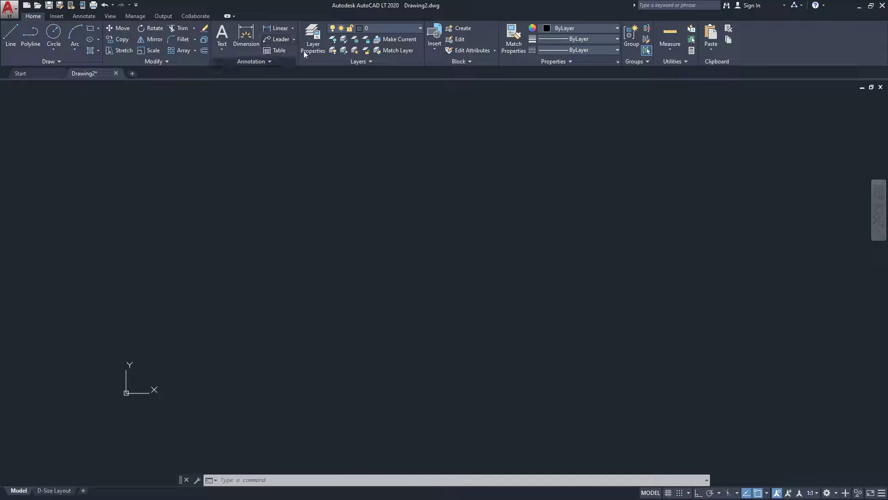
pyautogui.click(81, 16)
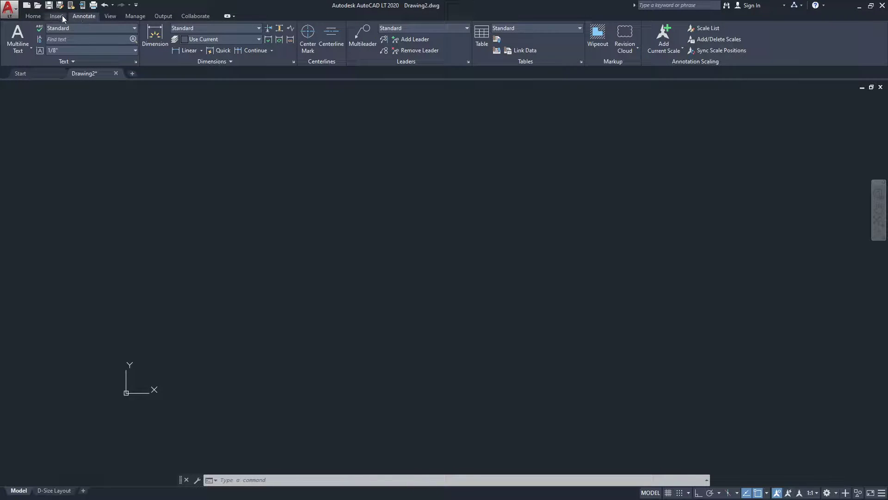
pyautogui.click(33, 17)
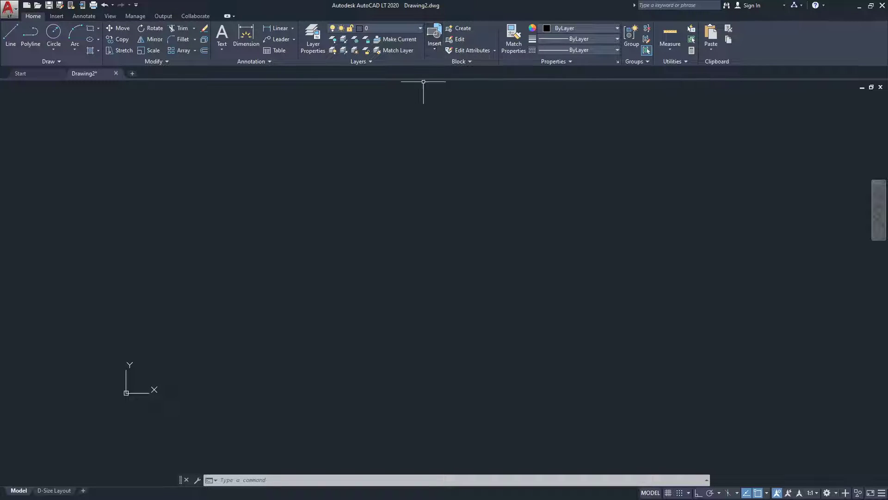
pyautogui.click(57, 17)
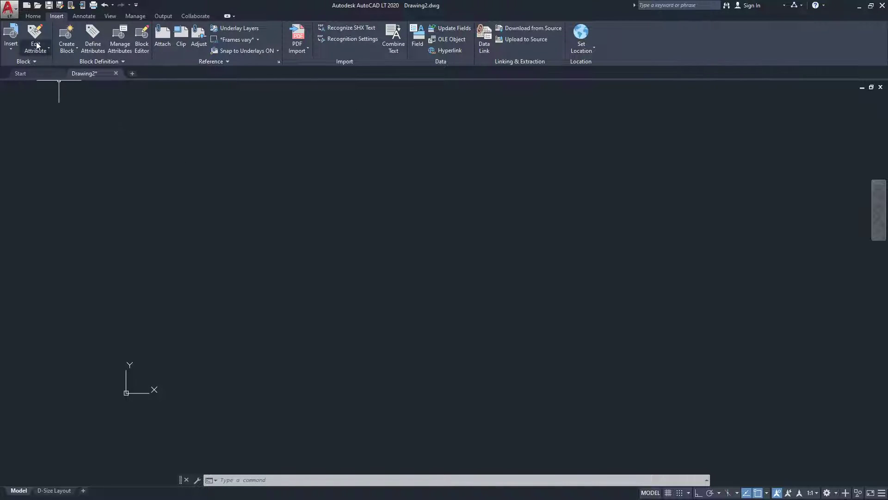
pyautogui.click(32, 17)
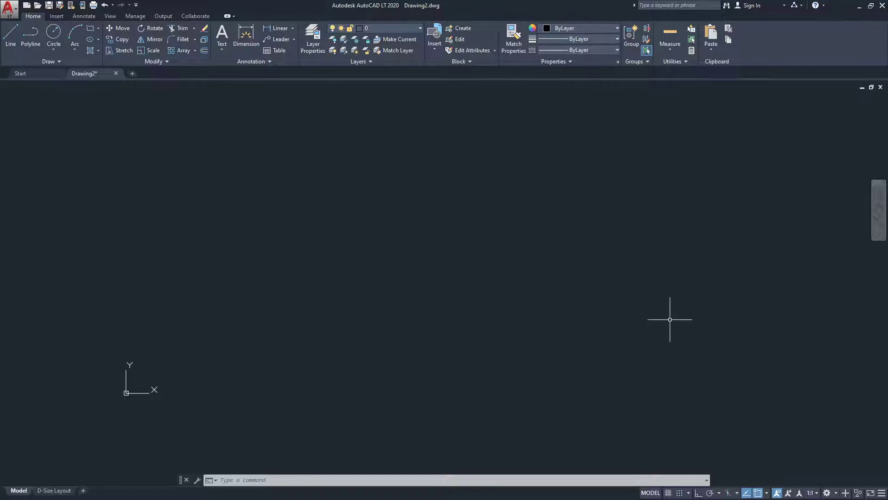
# Switch to Notepad and reposition the note over the empty drawing area to review the RIBBONS / TABS / PALETTES entry.
pyautogui.hotkey('alt', 'Tab')
pyautogui.moveTo(540, 102); pyautogui.dragTo(621, 98)
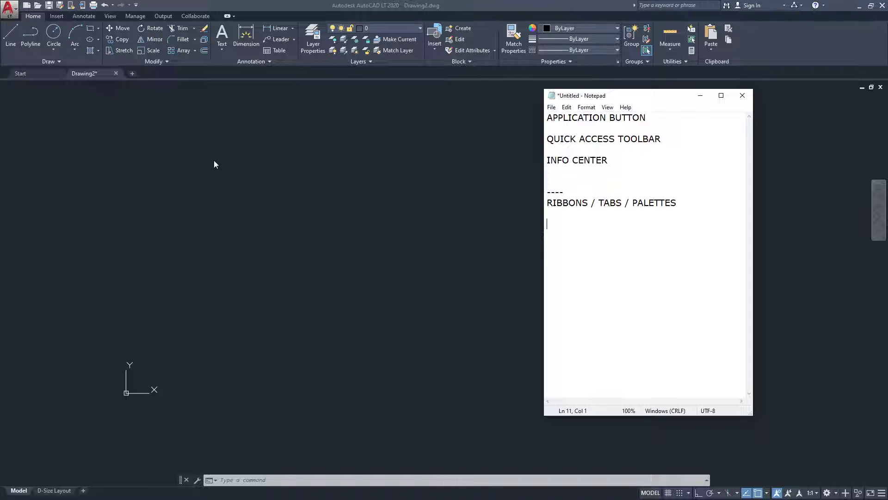
pyautogui.moveTo(623, 99); pyautogui.dragTo(651, 106)
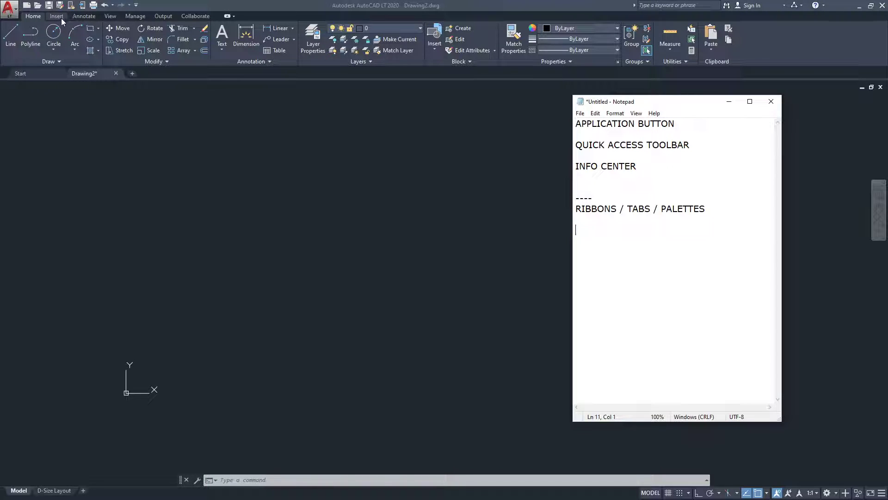
pyautogui.moveTo(618, 100); pyautogui.dragTo(576, 74)
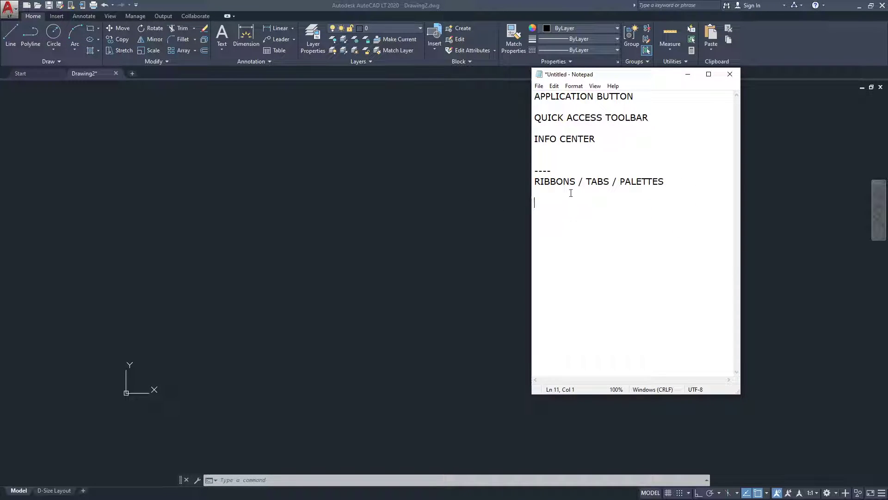
pyautogui.moveTo(623, 75); pyautogui.dragTo(652, 88)
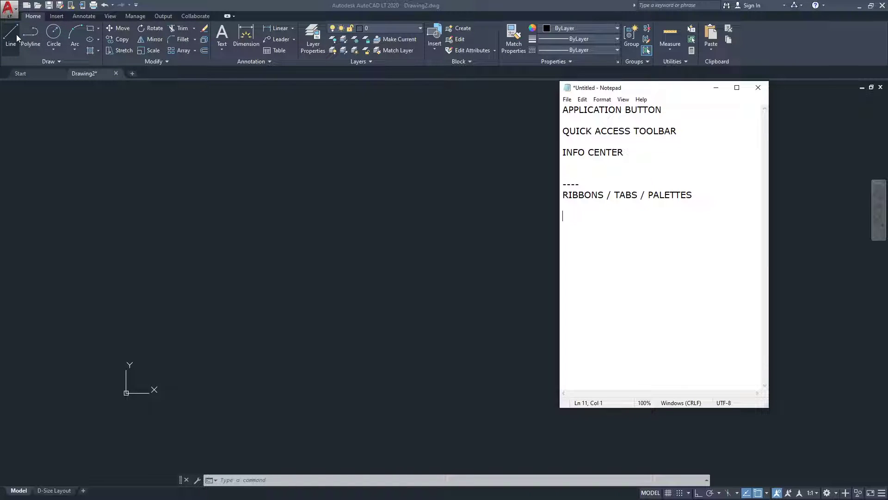
# Switch to AutoCAD and view the additional tools in the Draw, Modify, Annotation and Layers groups.
pyautogui.click(62, 62)
pyautogui.click(59, 61)
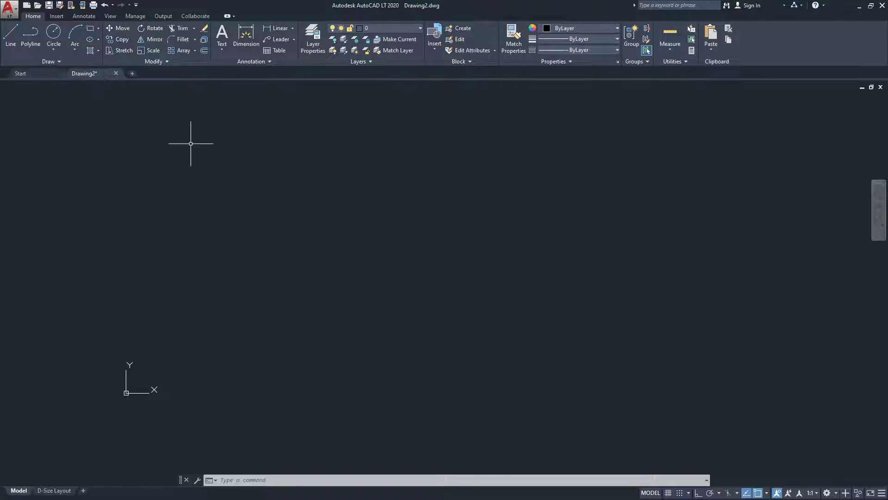
pyautogui.click(177, 62)
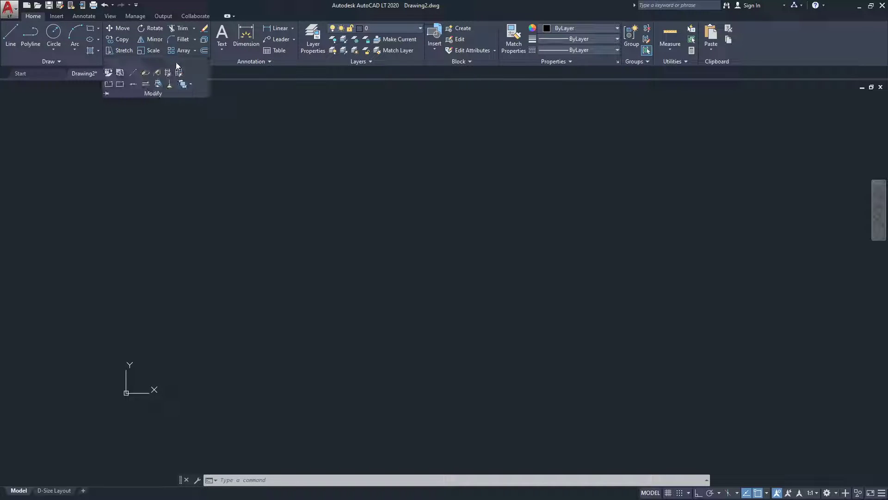
pyautogui.click(292, 160)
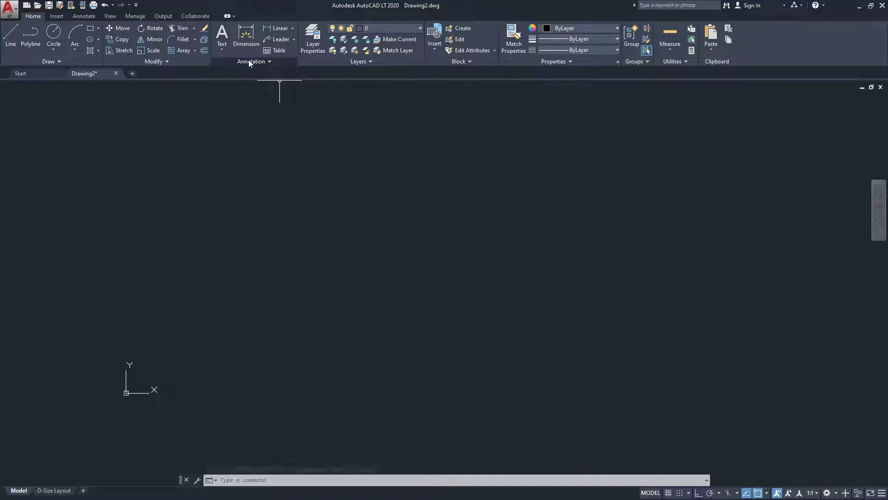
pyautogui.click(269, 63)
pyautogui.click(412, 135)
pyautogui.click(386, 84)
pyautogui.click(377, 62)
pyautogui.click(544, 144)
pyautogui.click(510, 183)
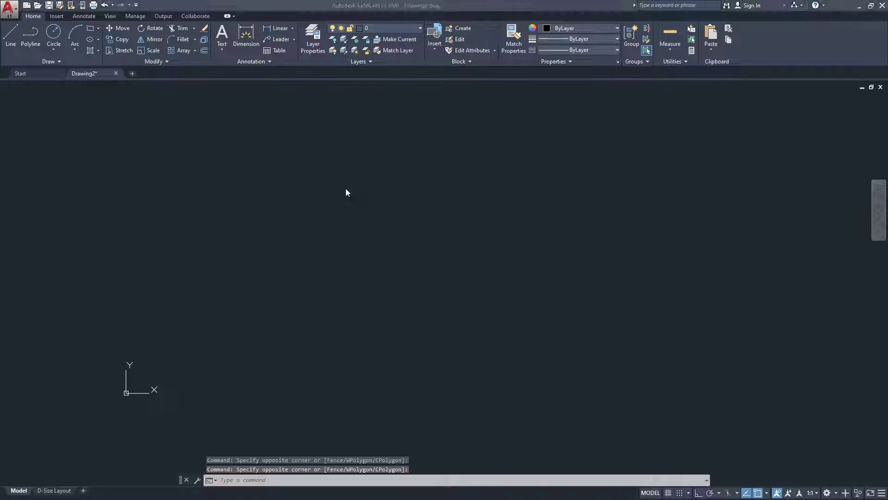
# Switch to Notepad and add the line FILE TAB below RIBBONS / TABS / PALETTES.
pyautogui.moveTo(596, 90); pyautogui.dragTo(404, 112)
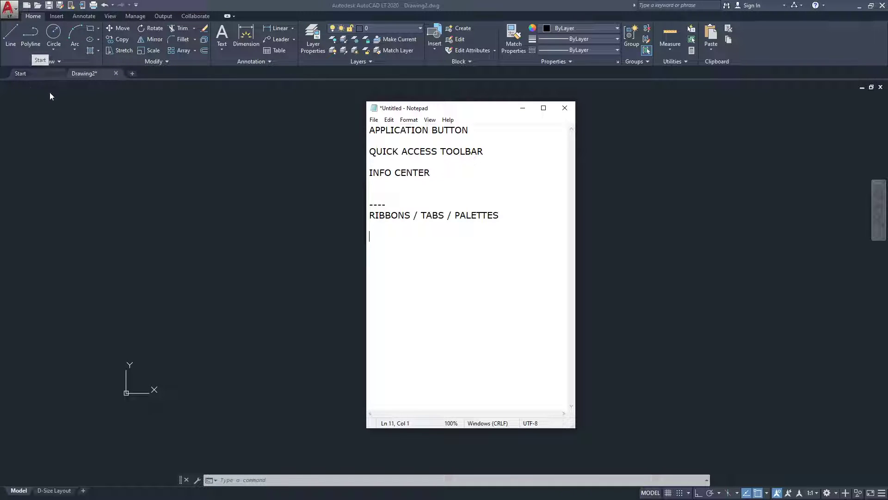
pyautogui.moveTo(91, 77)
pyautogui.write('LE A')
pyautogui.write('TAB')
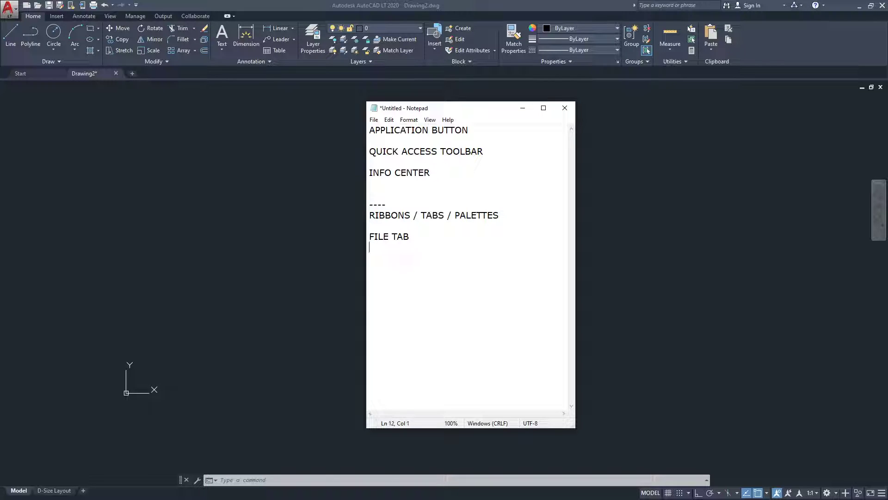
pyautogui.moveTo(478, 110); pyautogui.dragTo(539, 104)
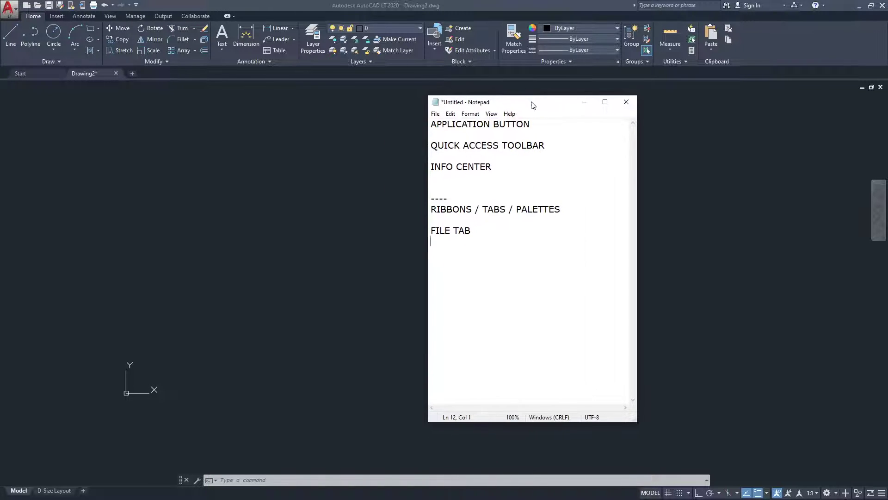
# Switch to AutoCAD, view the Start page and start a new drawing from it.
pyautogui.click(33, 73)
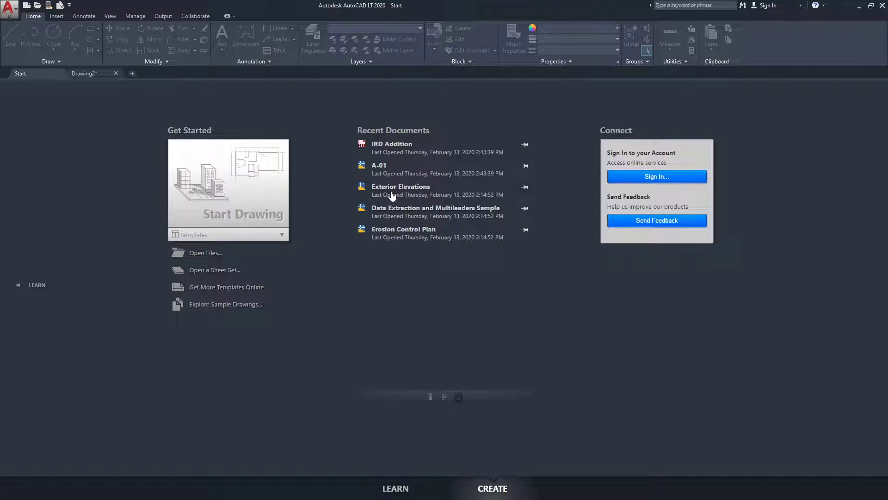
pyautogui.click(83, 72)
pyautogui.click(35, 73)
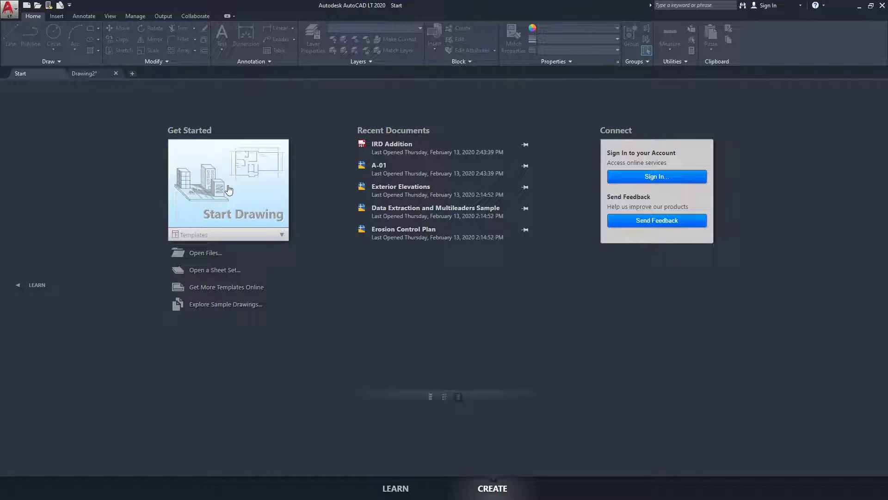
pyautogui.click(229, 190)
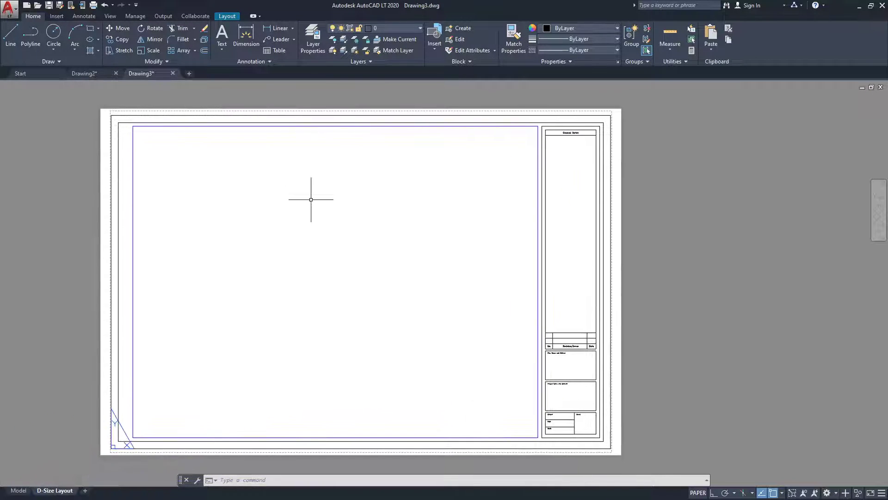
# Switch between the open drawings Drawing2 and Drawing3 to compare them, ending in Drawing2.
pyautogui.moveTo(142, 76)
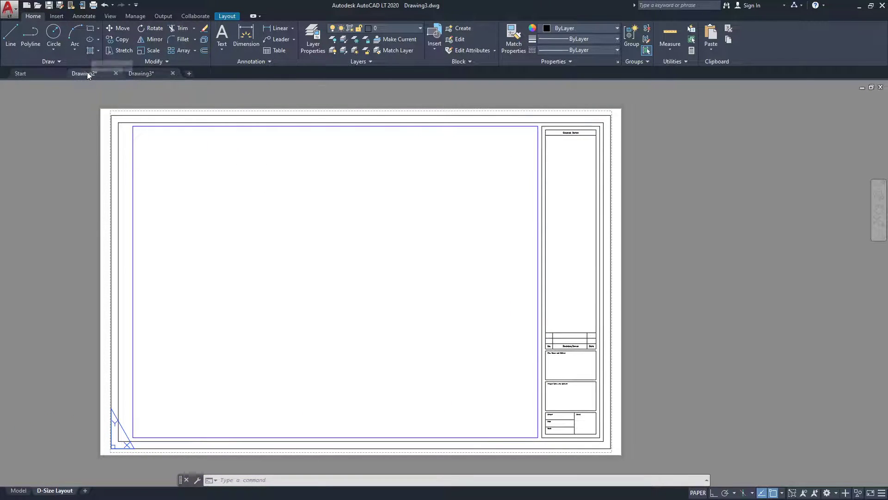
pyautogui.click(87, 72)
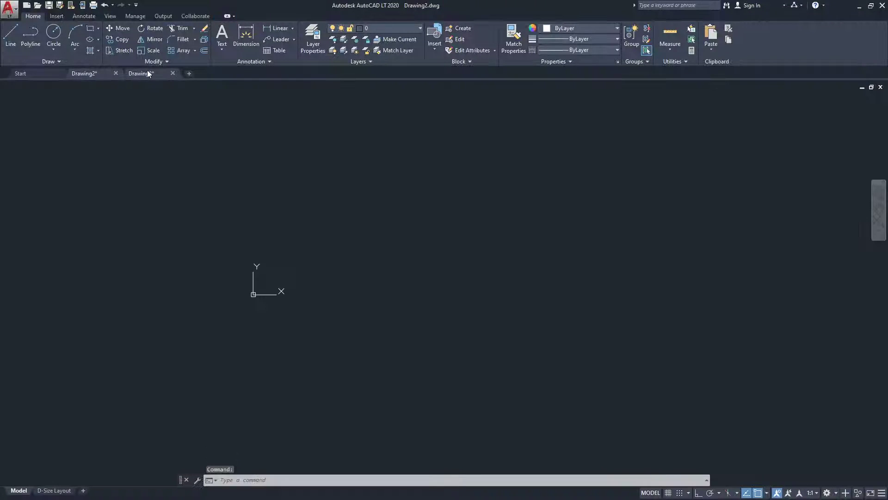
pyautogui.click(148, 74)
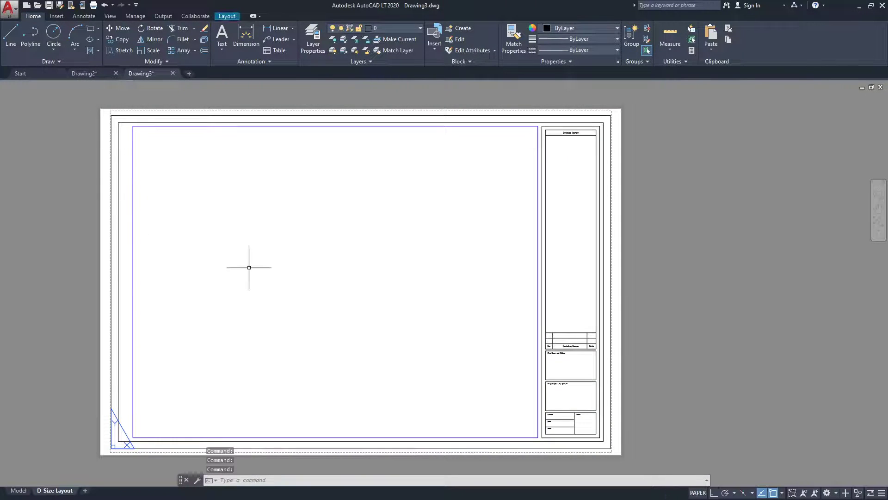
pyautogui.click(102, 74)
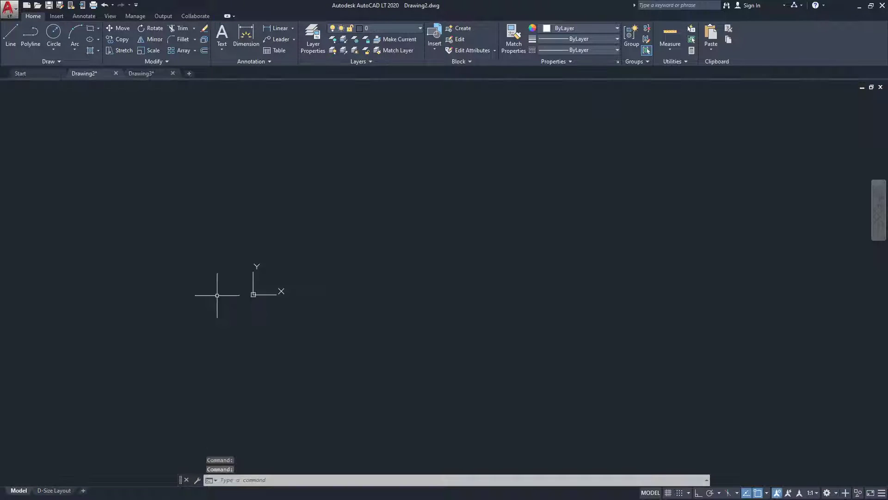
pyautogui.moveTo(293, 231); pyautogui.dragTo(250, 296, button='middle')
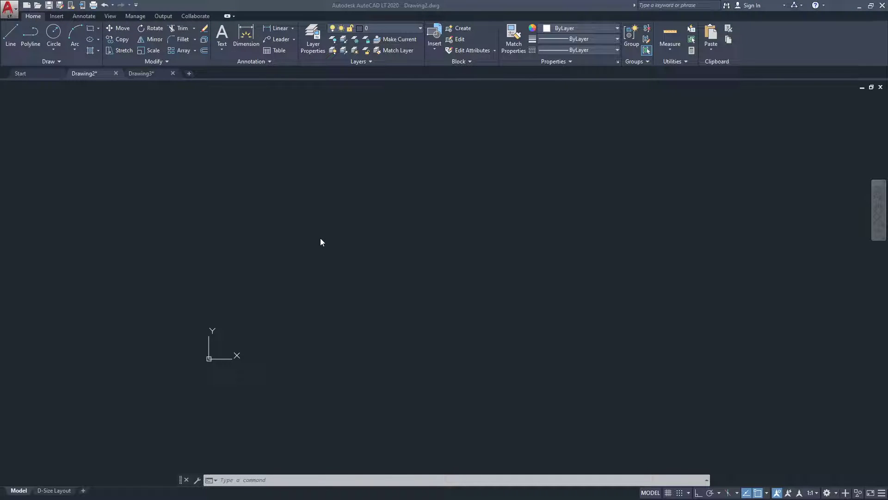
# Switch to Notepad and add the line DRAWING AREA below FILE TAB, separated by a blank line.
pyautogui.moveTo(510, 100); pyautogui.dragTo(617, 86)
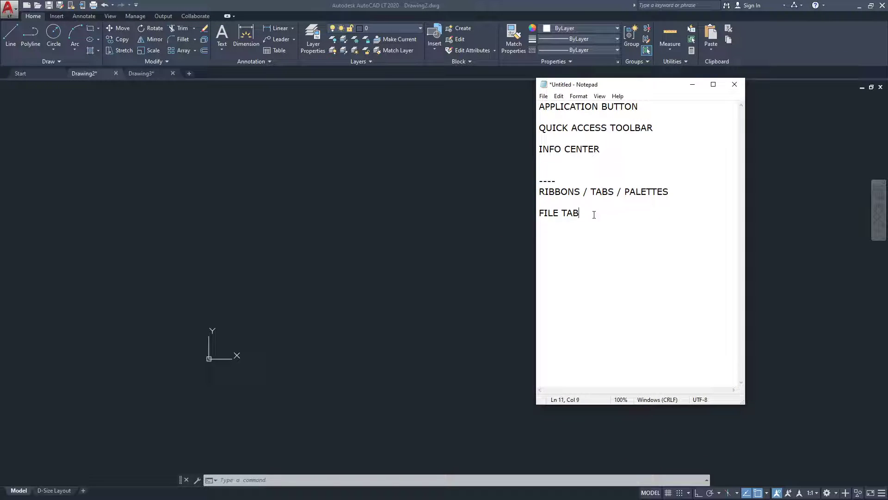
pyautogui.press('Return')
pyautogui.press('BackSpace')
pyautogui.moveTo(624, 90); pyautogui.dragTo(640, 71)
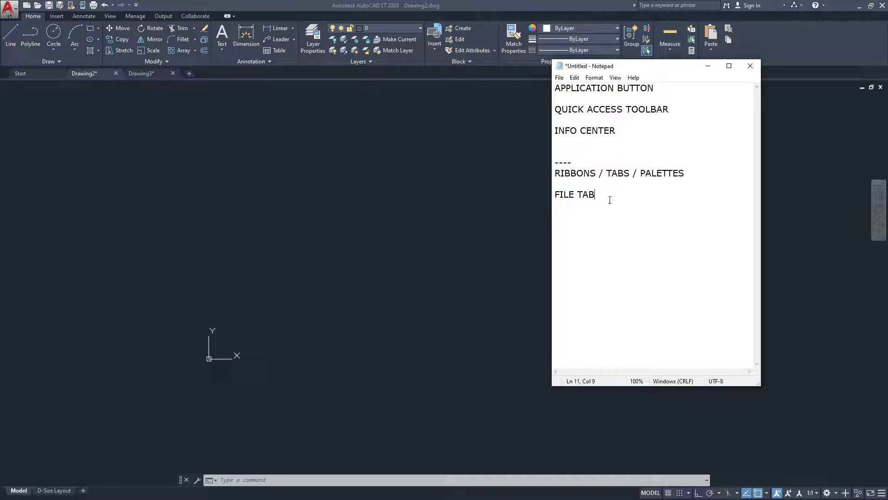
pyautogui.press('Return')
pyautogui.press('Return')
pyautogui.moveTo(640, 67); pyautogui.dragTo(724, 71)
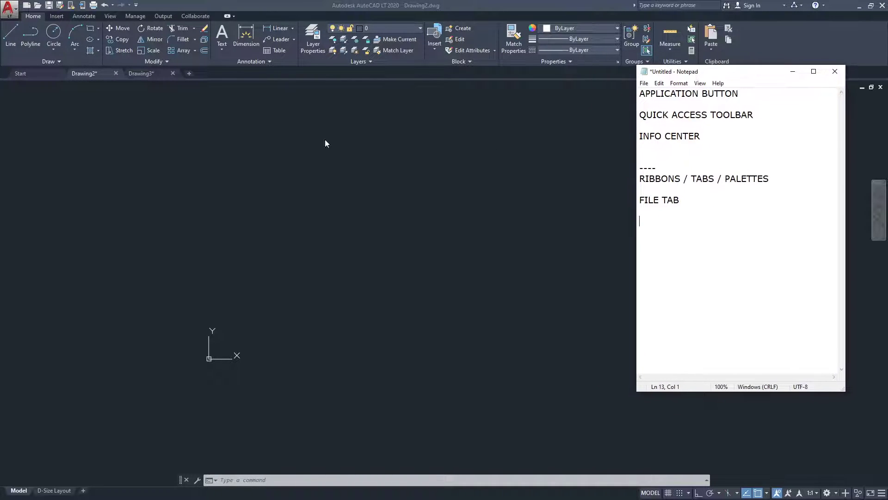
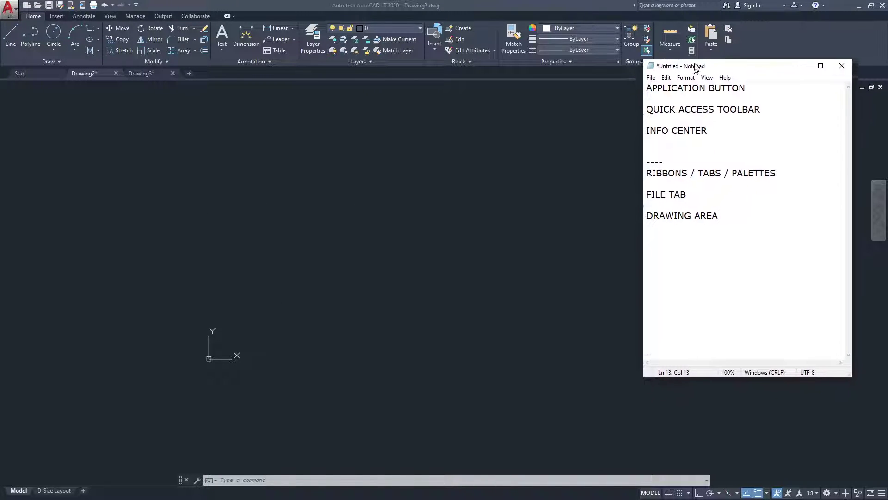
# Switch to AutoCAD, explore the drawing area in model space and open Drawing2's D-Size Layout.
pyautogui.click(303, 255)
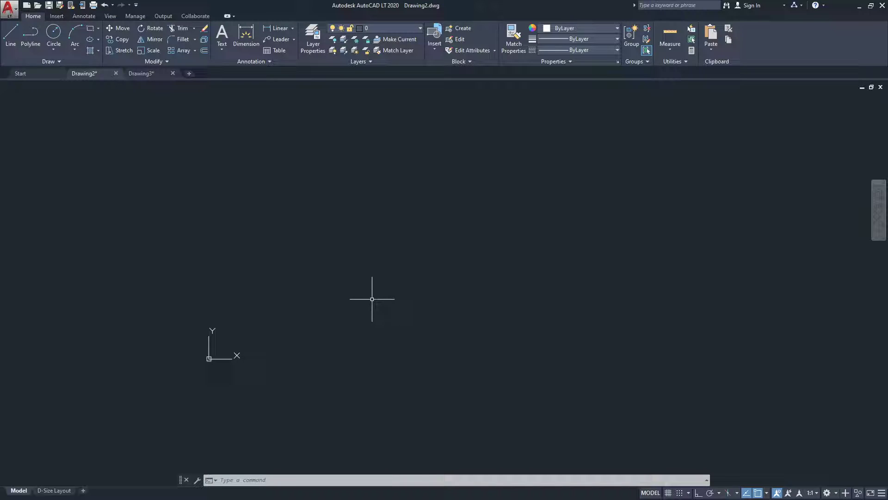
pyautogui.moveTo(420, 258); pyautogui.dragTo(344, 271, button='middle')
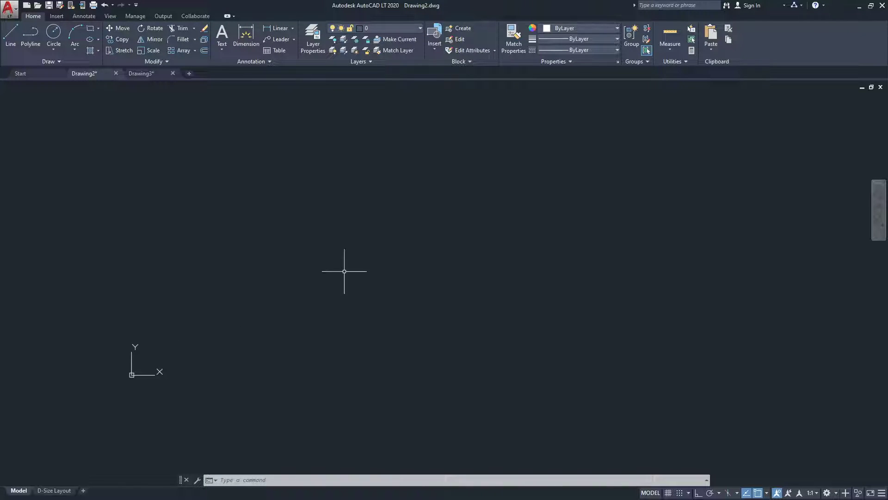
pyautogui.scroll(-3, 224, 204)
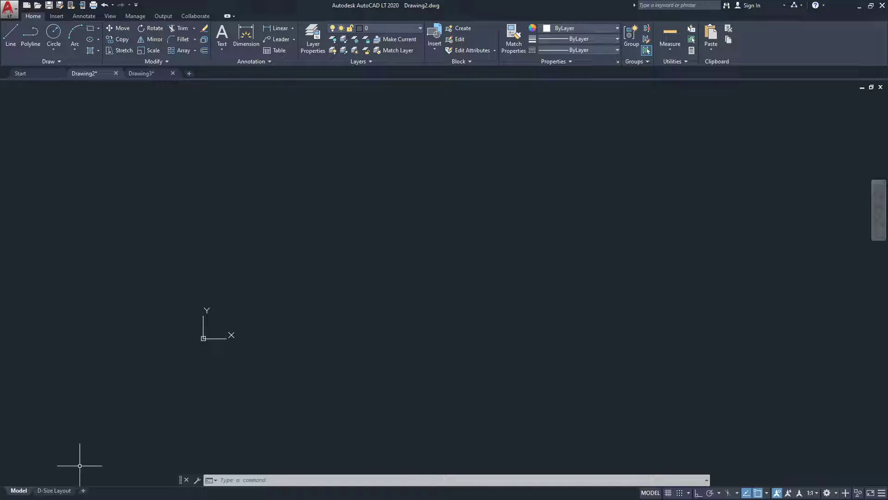
pyautogui.moveTo(54, 494)
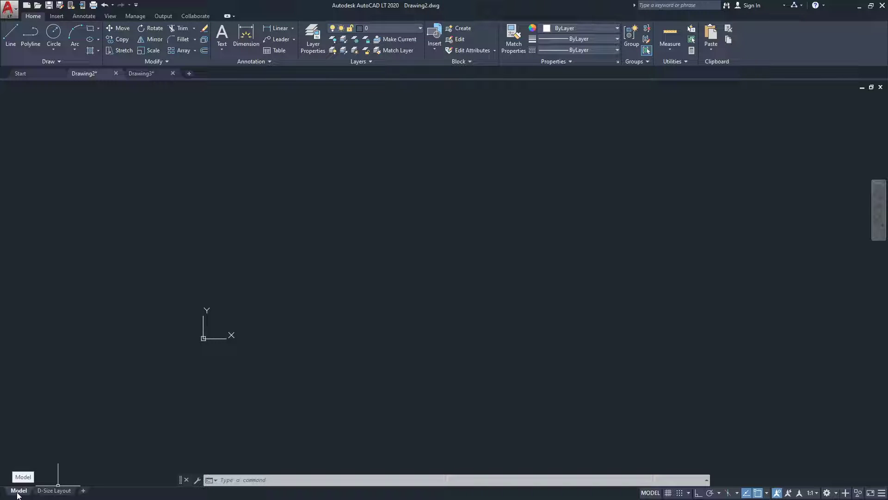
pyautogui.click(55, 491)
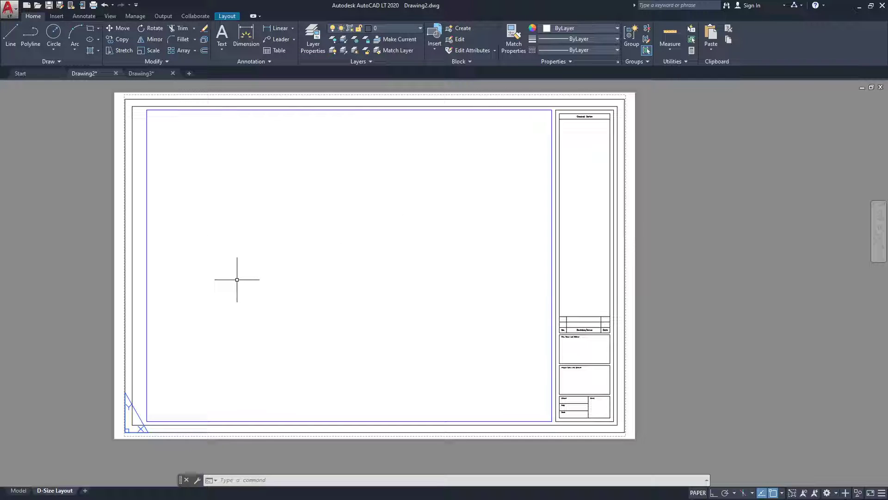
# Switch Drawing2 to model space and examine its empty drawing area.
pyautogui.click(23, 492)
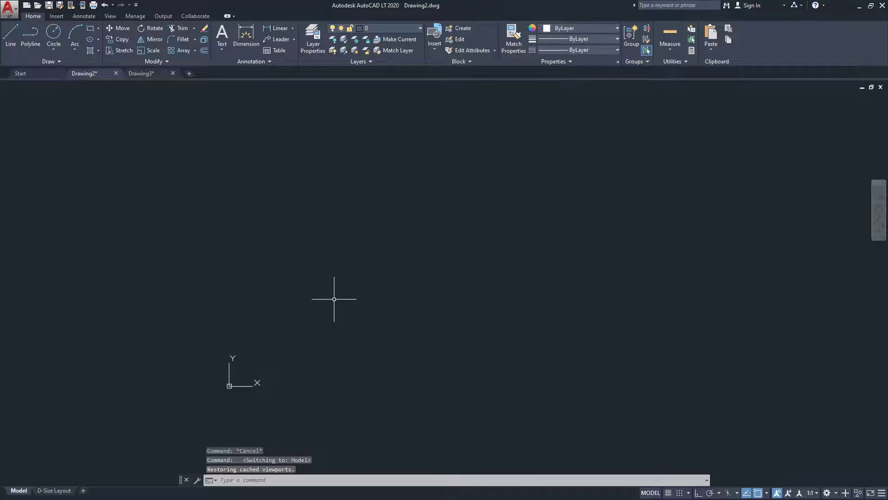
pyautogui.scroll(-3, 333, 299)
pyautogui.scroll(2, 324, 259)
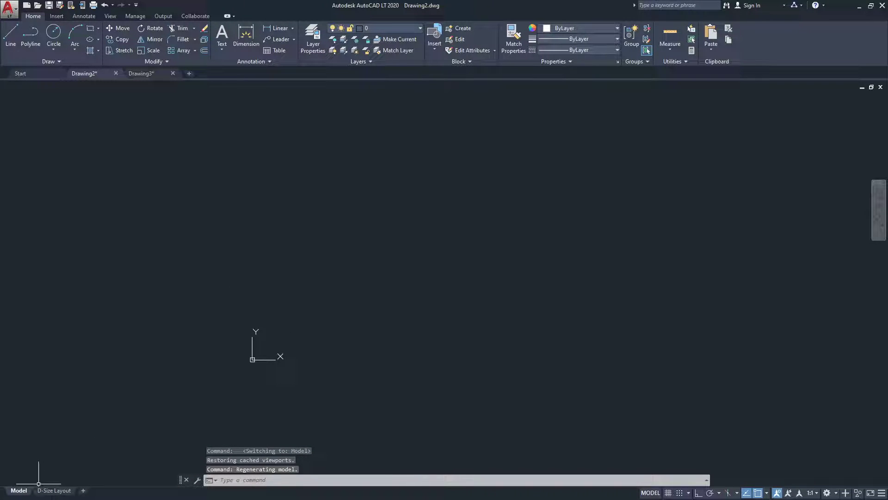
pyautogui.scroll(-1, 139, 389)
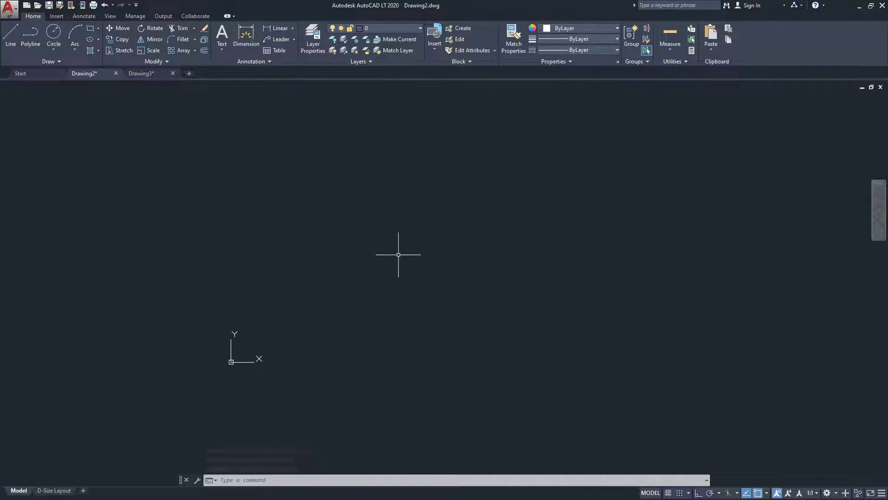
pyautogui.moveTo(420, 272); pyautogui.dragTo(430, 287, button='middle')
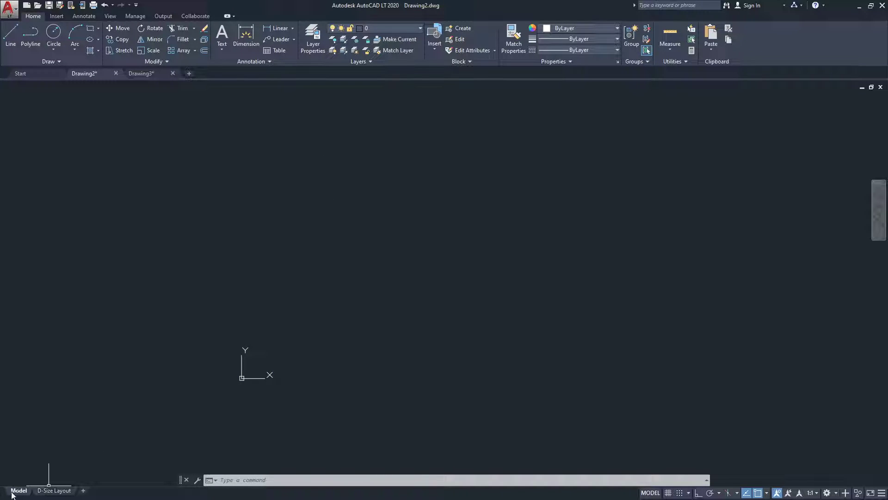
# Compare the D-Size Layout sheet with model space, ending in the D-Size Layout.
pyautogui.click(54, 490)
pyautogui.scroll(-3, 390, 247)
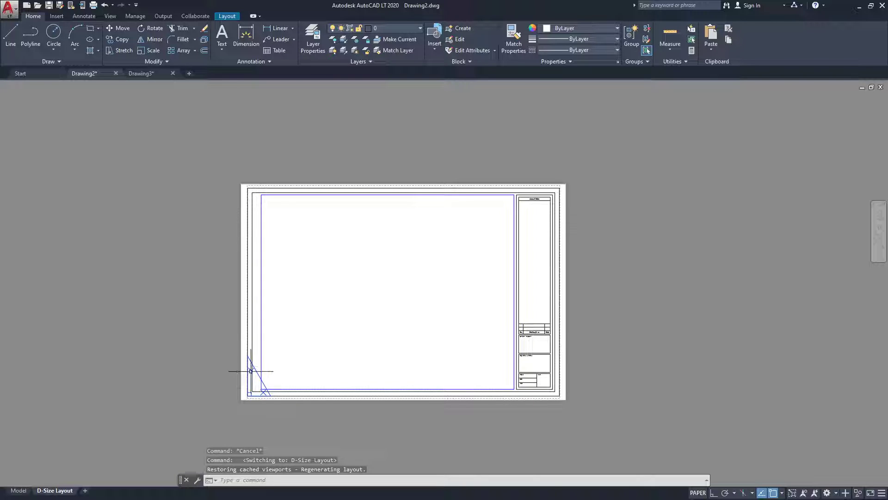
pyautogui.scroll(2, 318, 277)
pyautogui.scroll(-2, 320, 267)
pyautogui.moveTo(353, 238); pyautogui.dragTo(344, 272, button='middle')
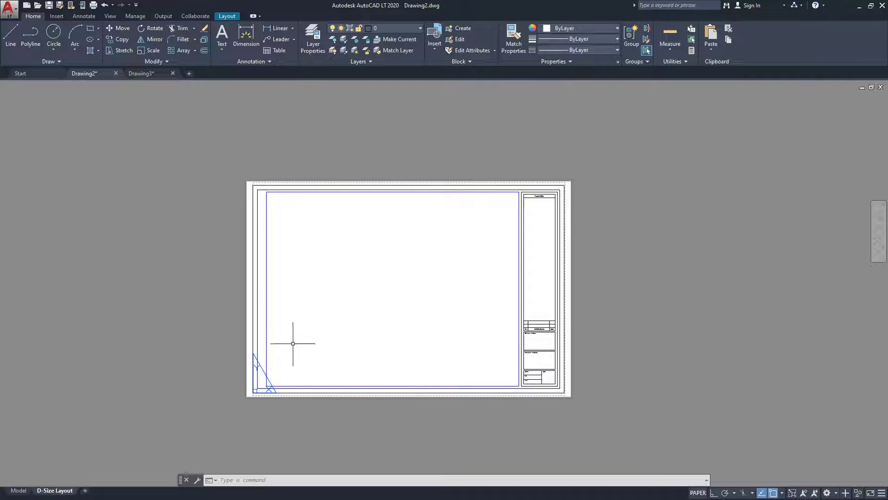
pyautogui.click(19, 491)
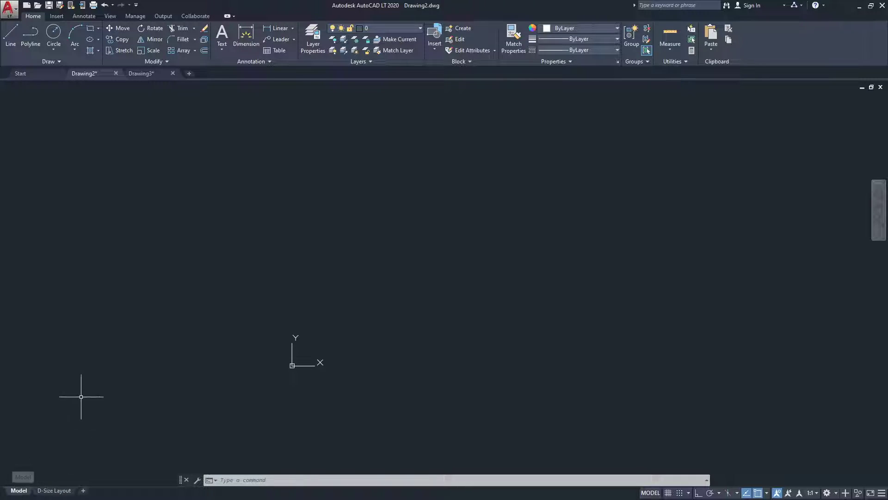
pyautogui.click(55, 490)
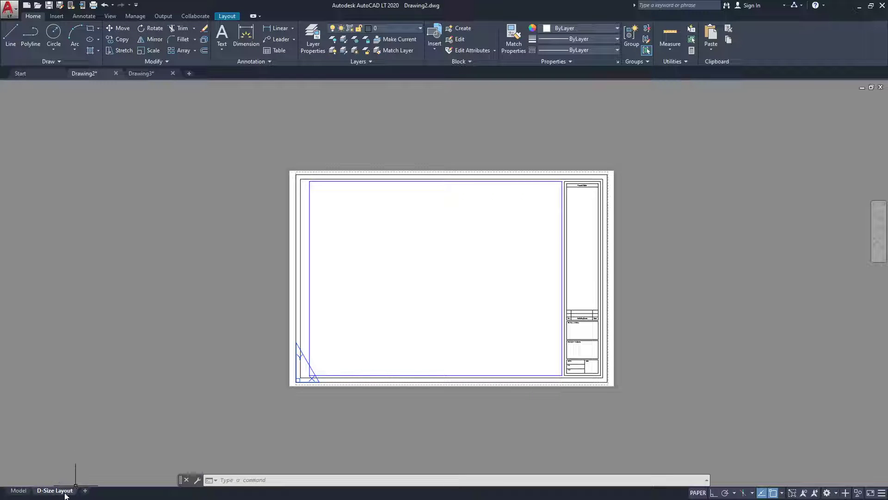
# Add three new layouts to Drawing2, inspecting the sheet of the first one.
pyautogui.click(85, 492)
pyautogui.click(92, 491)
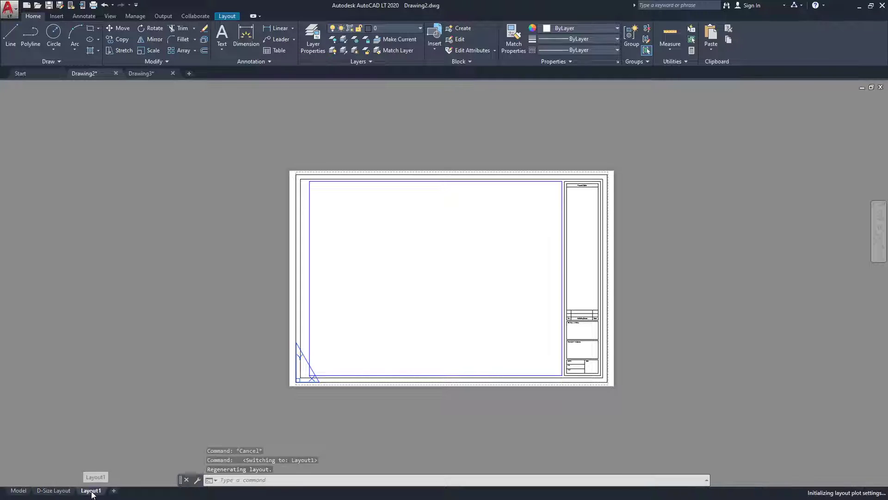
pyautogui.scroll(2, 465, 325)
pyautogui.scroll(-2, 294, 270)
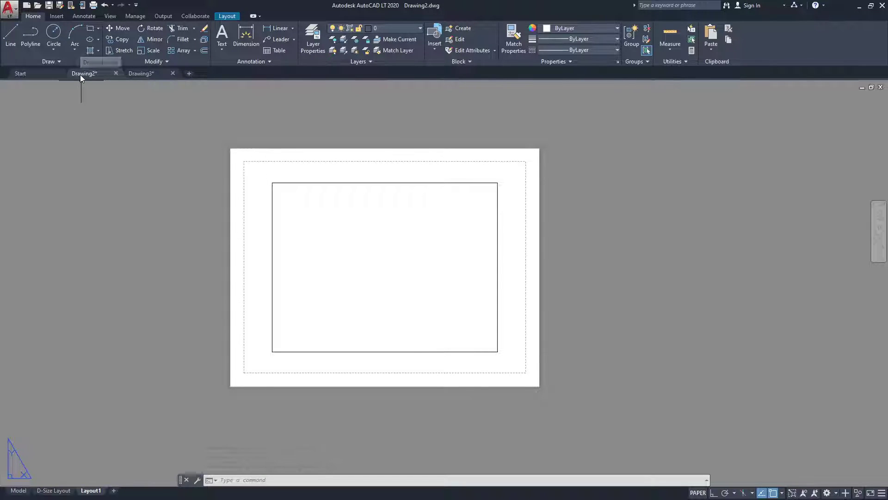
pyautogui.click(114, 491)
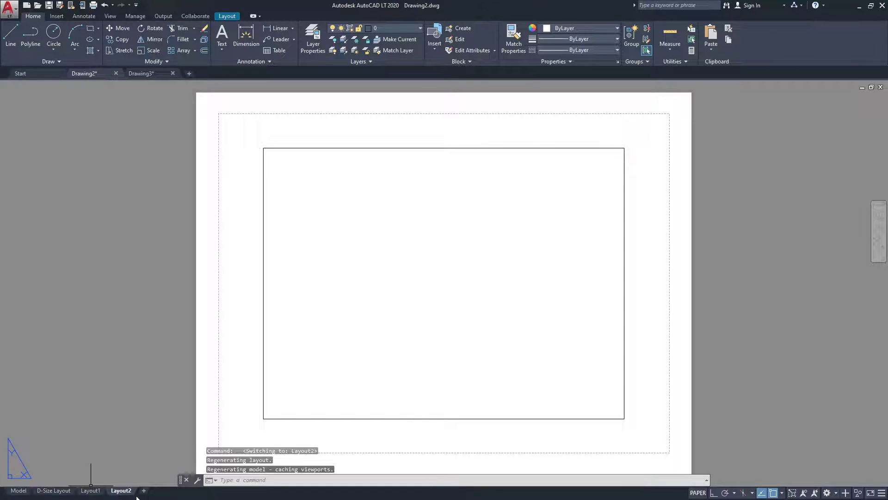
pyautogui.click(144, 491)
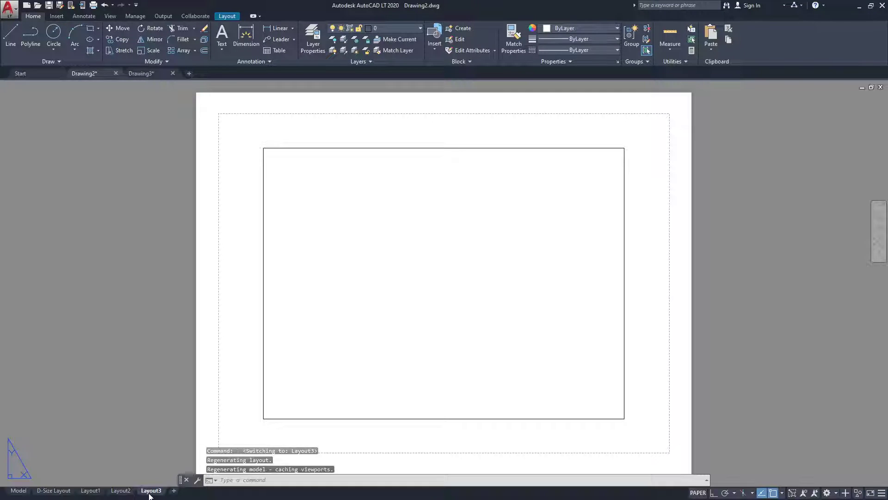
# Go back through Layout2, Layout1 and D-Size Layout to compare them with model space, ending in model space.
pyautogui.click(124, 490)
pyautogui.click(90, 491)
pyautogui.click(54, 490)
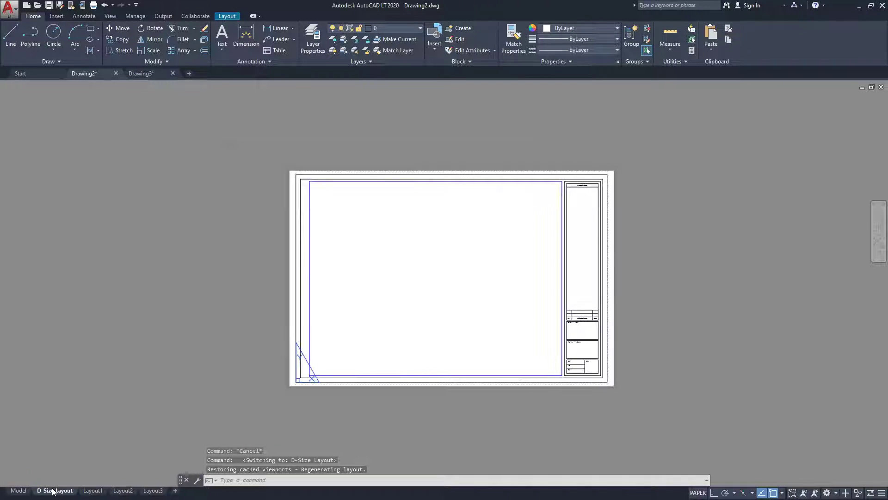
pyautogui.click(19, 490)
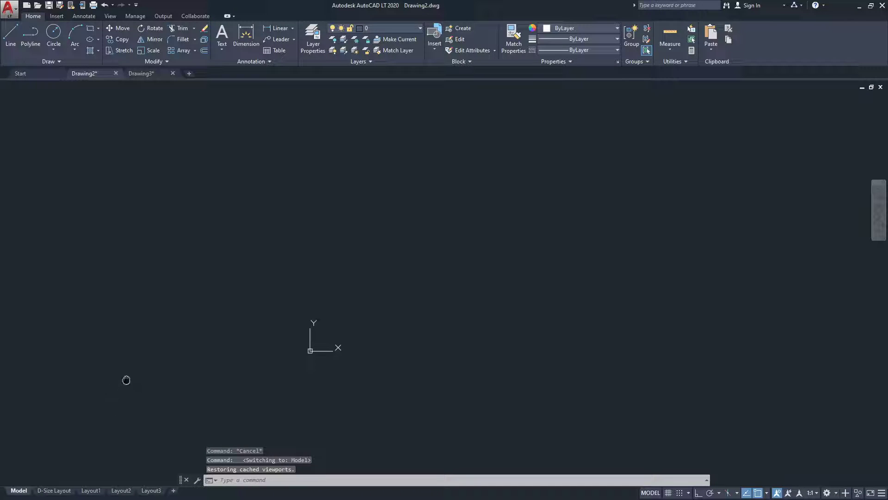
pyautogui.click(54, 491)
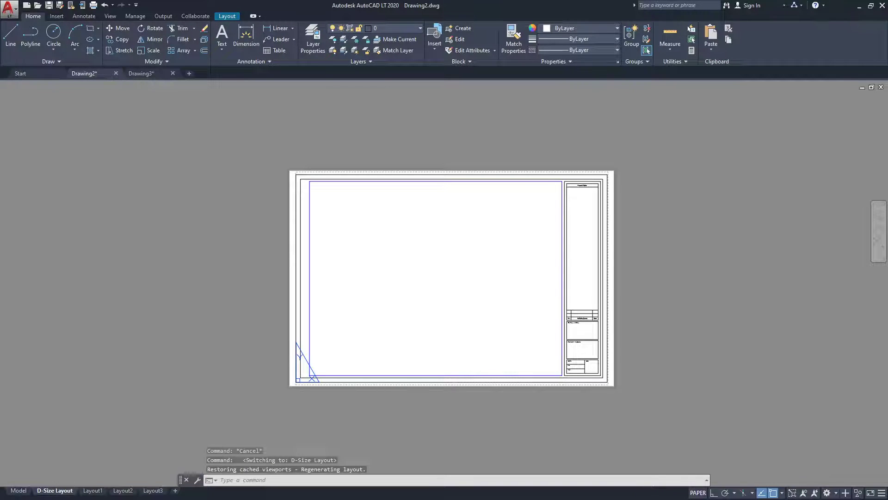
pyautogui.click(18, 491)
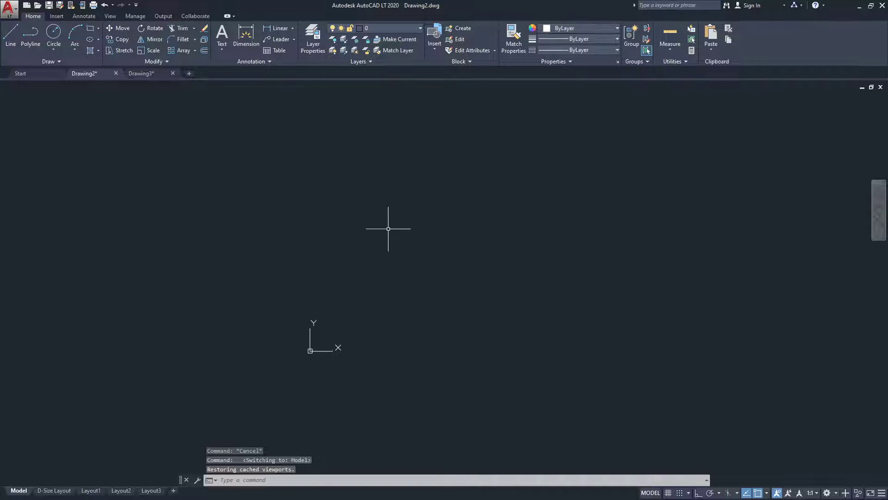
pyautogui.scroll(-2, 414, 228)
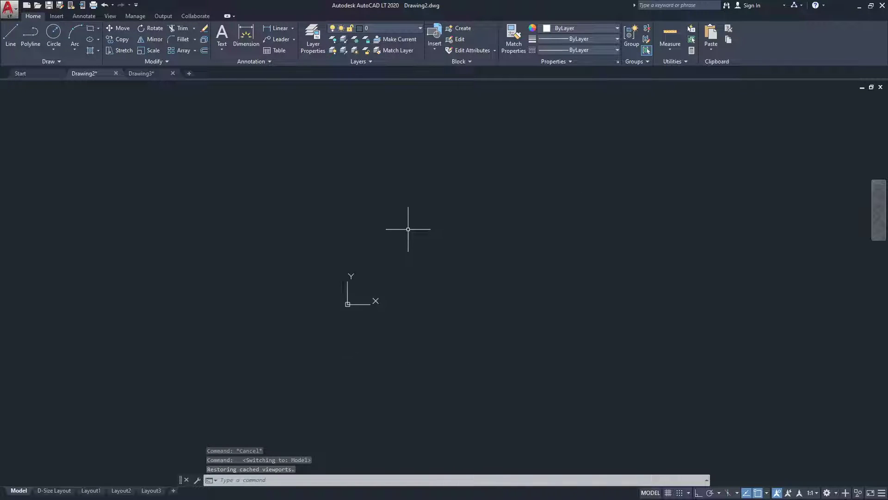
pyautogui.scroll(1, 440, 296)
pyautogui.scroll(-1, 432, 308)
# Examine the sheets of D-Size Layout and Layout1, ending in Layout1.
pyautogui.click(49, 493)
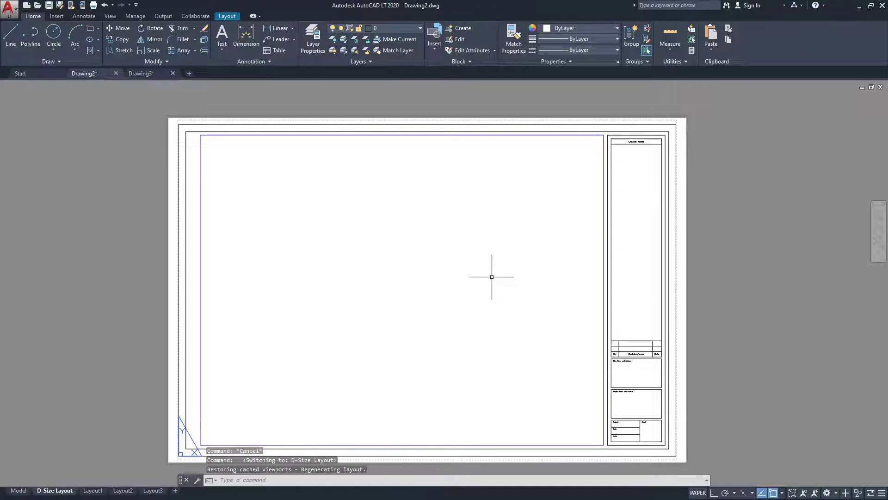
pyautogui.scroll(-2, 500, 263)
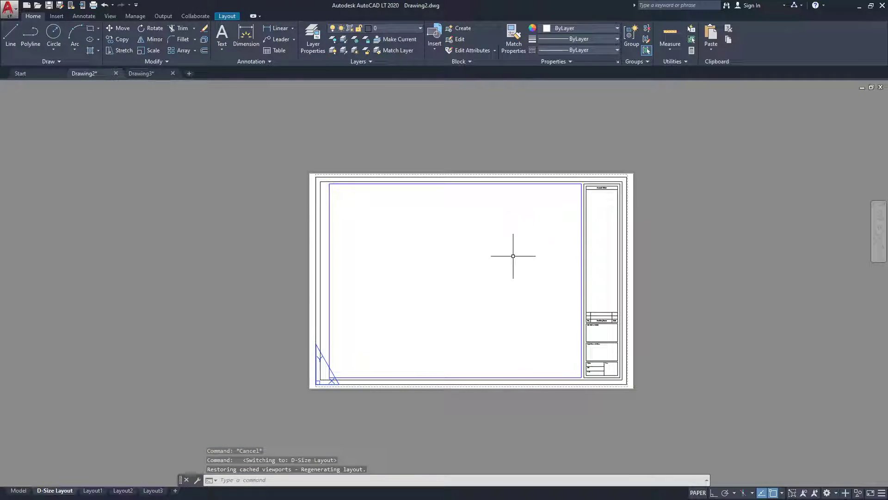
pyautogui.click(92, 491)
pyautogui.moveTo(440, 264)
pyautogui.mouseDown(button='middle')
pyautogui.moveTo(437, 256)
pyautogui.moveTo(464, 256)
pyautogui.mouseUp(button='middle')
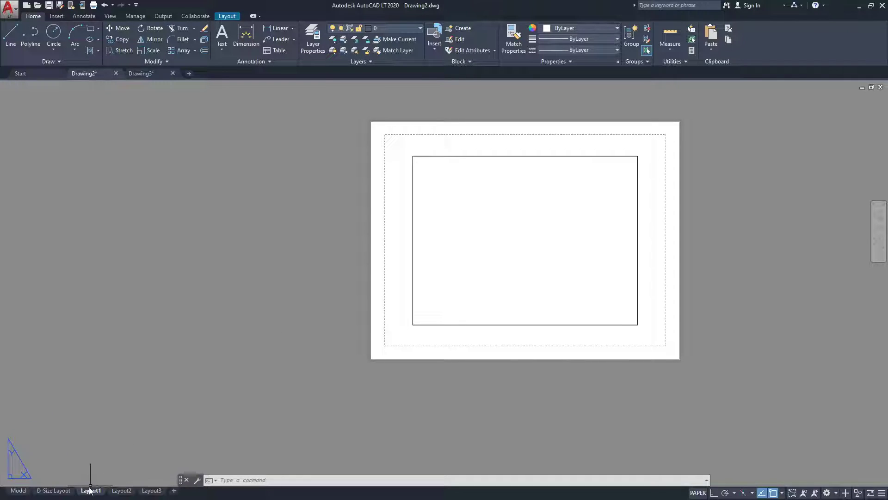
pyautogui.scroll(2, 472, 224)
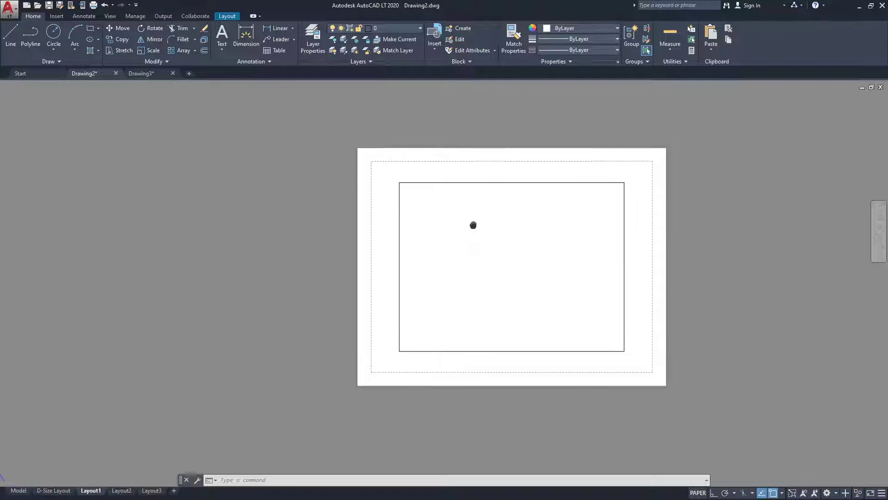
pyautogui.scroll(-2, 505, 220)
pyautogui.moveTo(506, 219); pyautogui.dragTo(504, 219, button='middle')
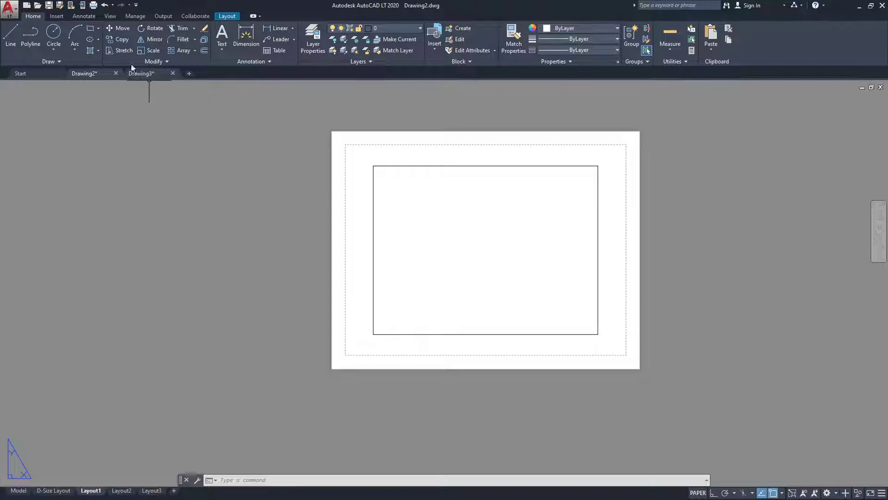
# Open the single-sheet plot settings for Layout1, review the paper size and close them without plotting.
pyautogui.click(94, 5)
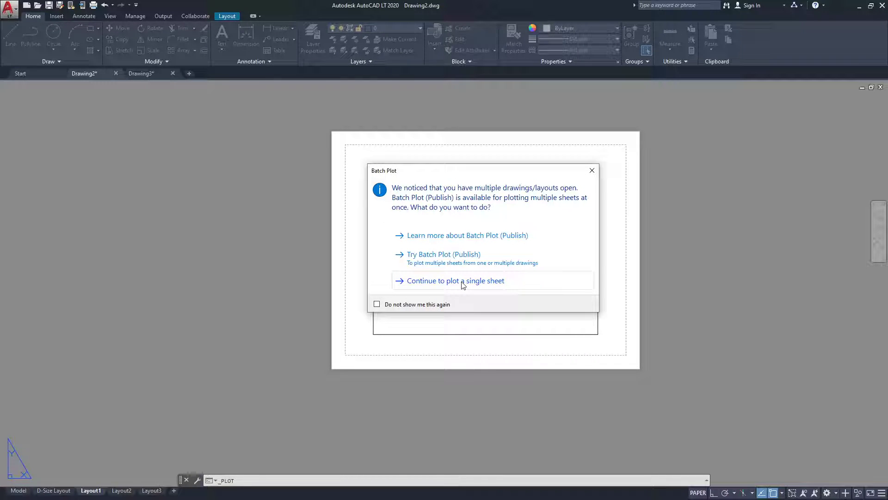
pyautogui.click(491, 283)
pyautogui.moveTo(414, 130); pyautogui.dragTo(351, 105)
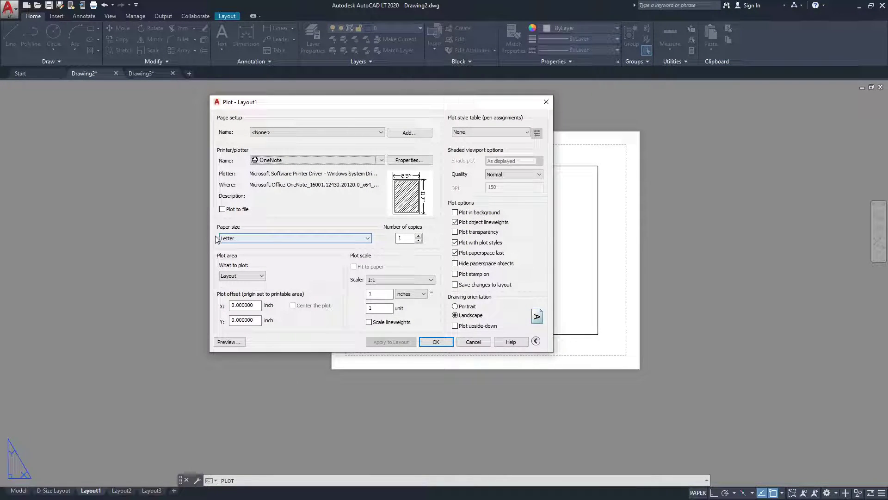
pyautogui.click(473, 342)
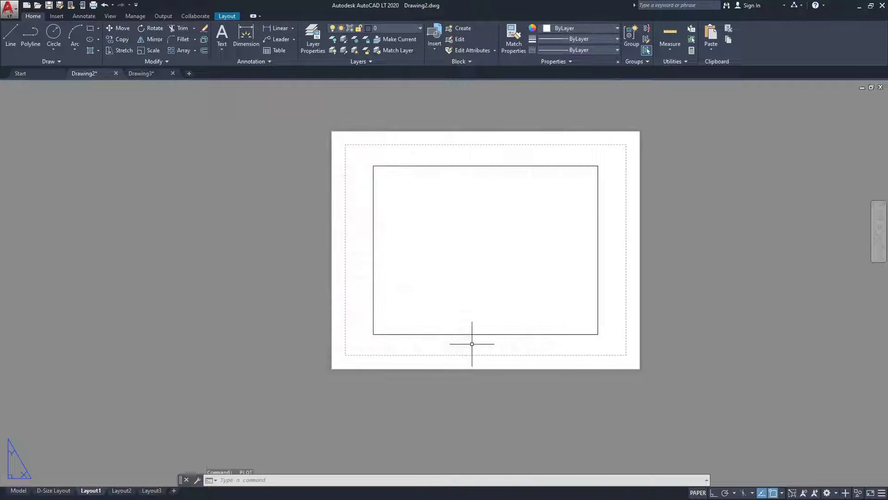
# Review the single-sheet plot settings of D-Size Layout, close them without plotting and return to model space.
pyautogui.click(53, 490)
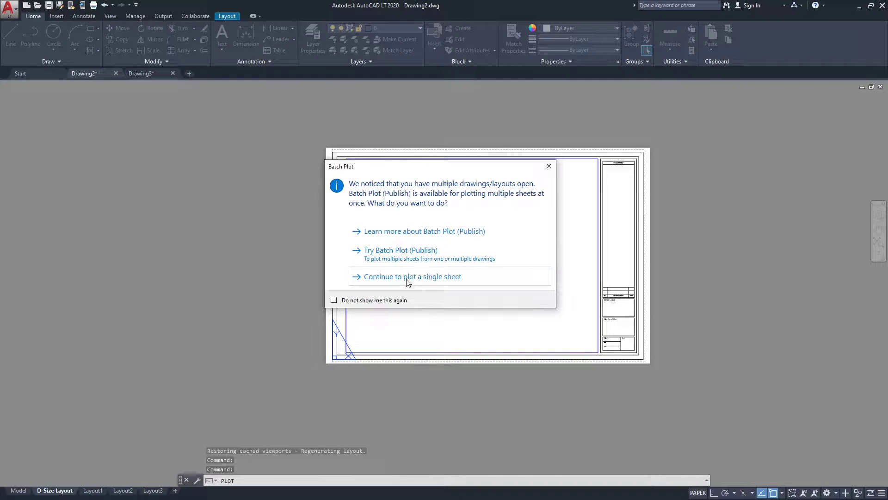
pyautogui.click(387, 276)
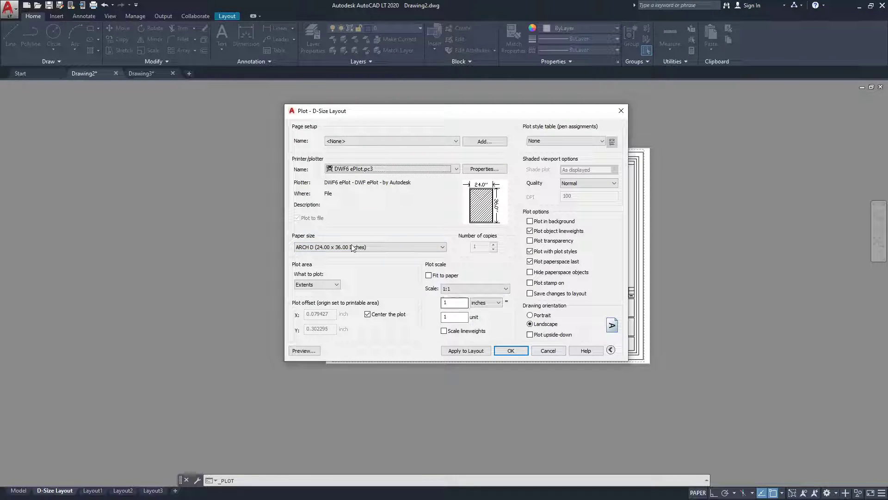
pyautogui.click(549, 351)
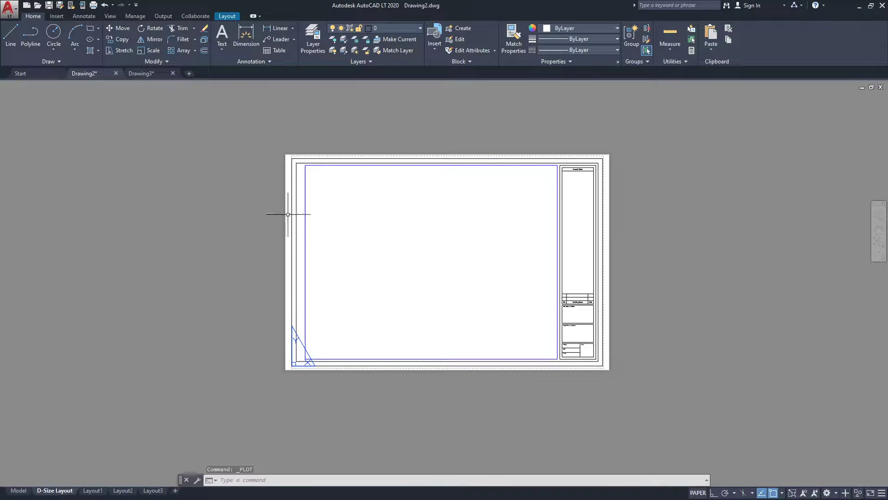
pyautogui.click(19, 491)
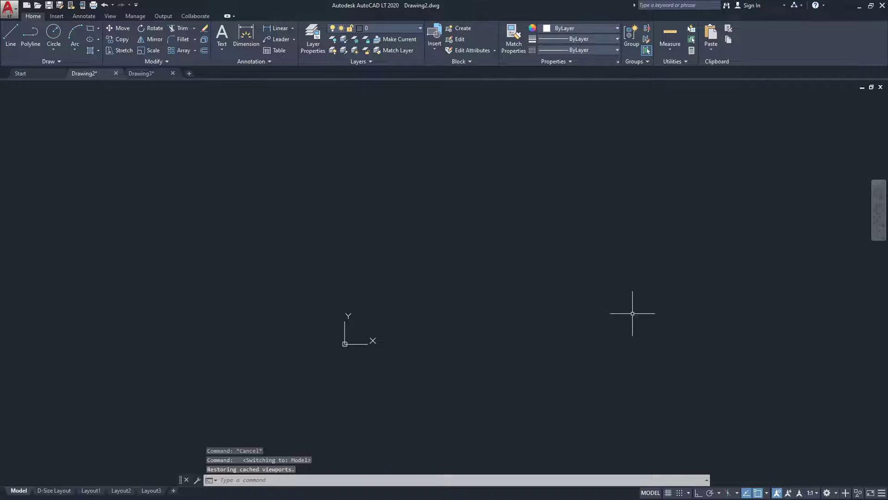
# Switch to Notepad, add the line LAYOUT TABS below DRAWING AREA after a blank line, and change FILE TAB to FILE TABS.
pyautogui.hotkey('alt', 'Tab')
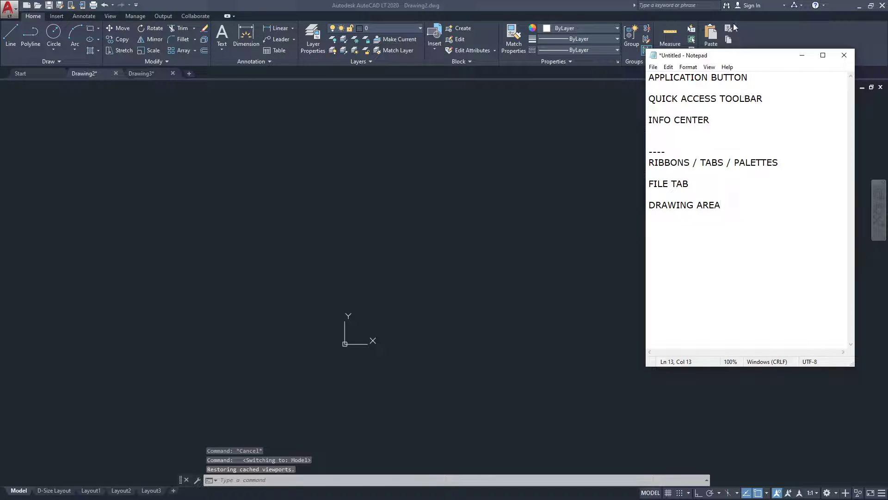
pyautogui.moveTo(713, 55); pyautogui.dragTo(685, 55)
pyautogui.press('Return')
pyautogui.press('Return')
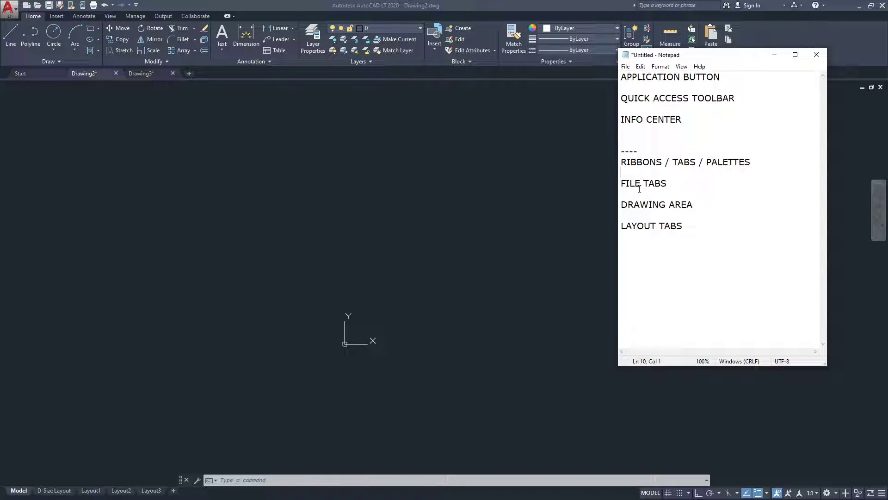
# Insert COMMAND before TABS in the RIBBONS line of the note and move the Notepad window clear of the ribbon.
pyautogui.write('COMAN')
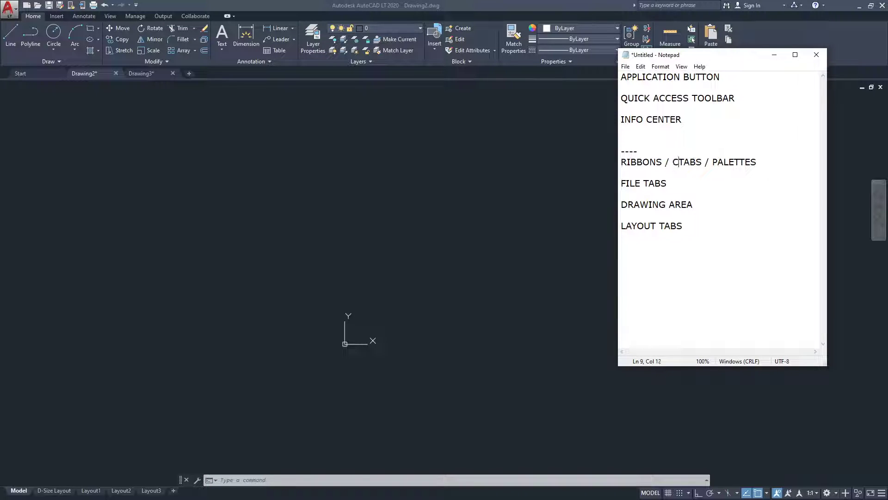
pyautogui.press('BackSpace')
pyautogui.press('BackSpace')
pyautogui.write('MAND')
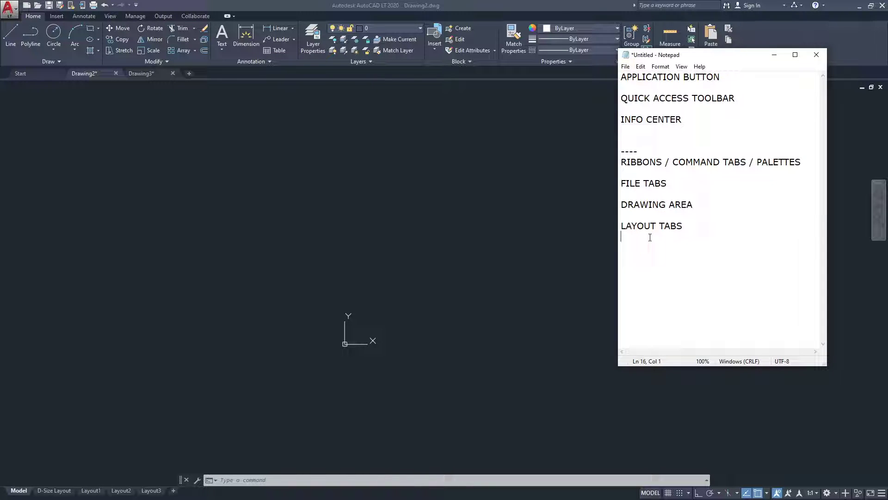
pyautogui.moveTo(693, 56); pyautogui.dragTo(366, 61)
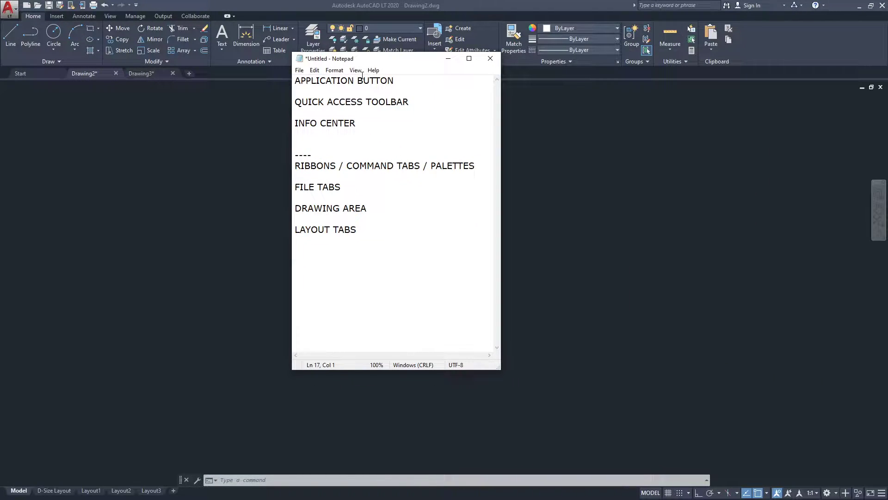
pyautogui.moveTo(407, 62); pyautogui.dragTo(282, 99)
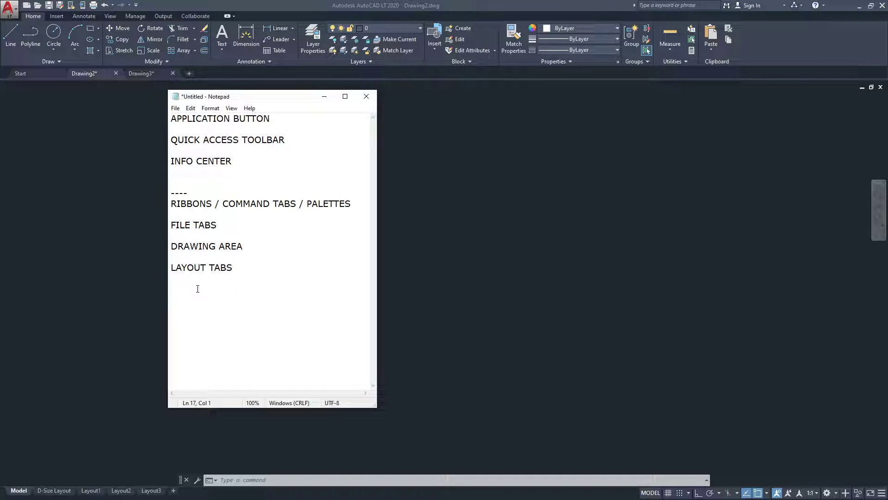
# Add the line DRAFTING SETTINGS below LAYOUT TABS in the note, then return to the AutoCAD drawing area.
pyautogui.write('AFTING SETTINGS')
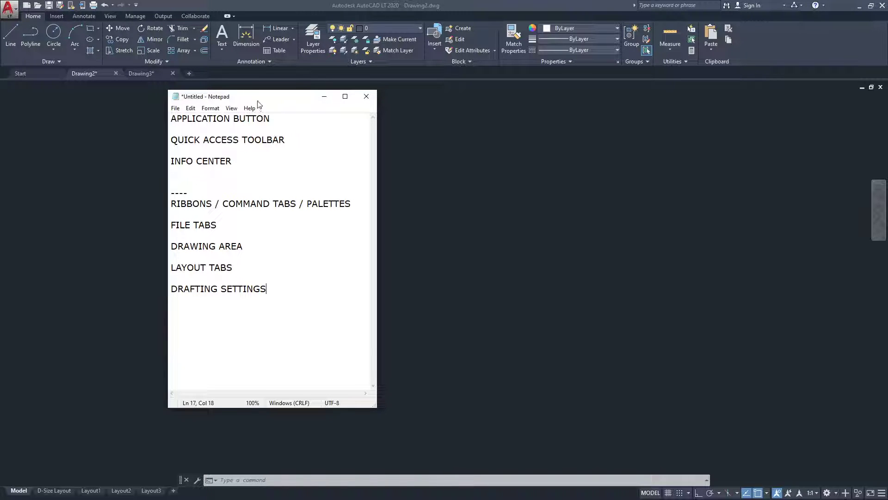
pyautogui.moveTo(258, 101); pyautogui.dragTo(289, 101)
pyautogui.click(634, 263)
pyautogui.scroll(3, 512, 287)
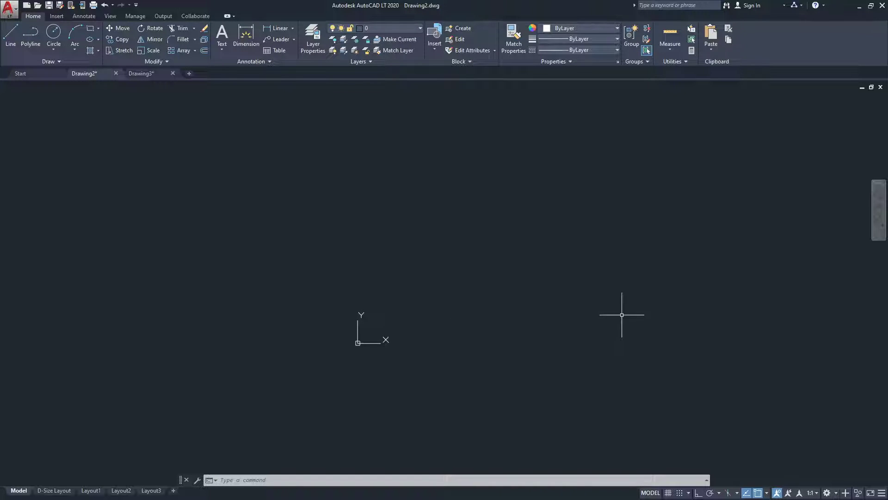
# Turn on the drawing grid, examine it around the origin at different zoom levels, and turn it off.
pyautogui.click(668, 493)
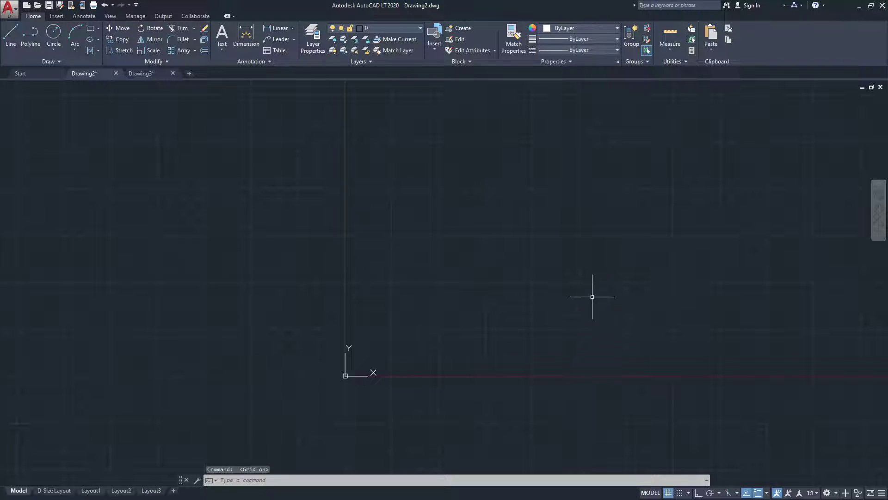
pyautogui.moveTo(528, 296); pyautogui.dragTo(450, 293, button='middle')
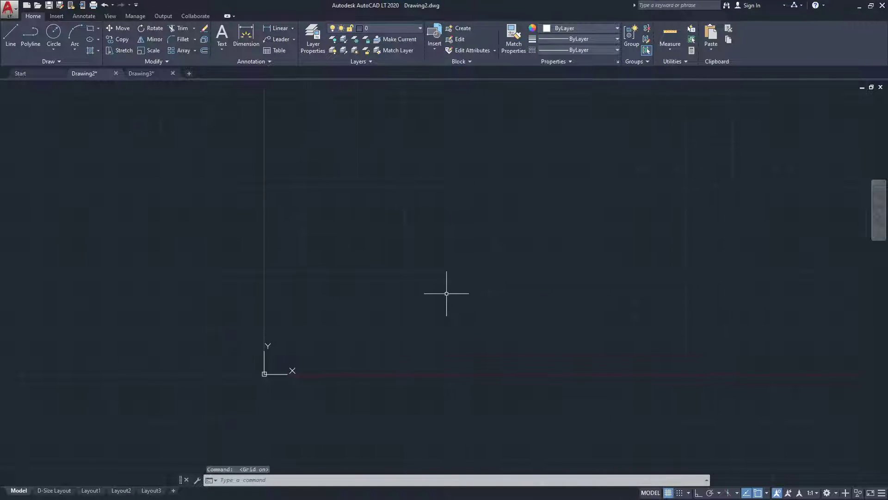
pyautogui.scroll(-3, 258, 194)
pyautogui.moveTo(358, 237); pyautogui.dragTo(549, 246, button='middle')
pyautogui.scroll(3, 551, 249)
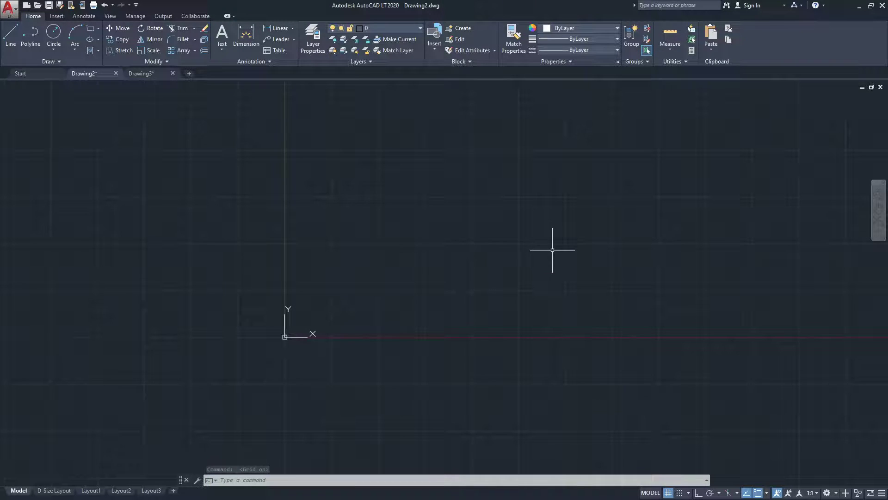
pyautogui.click(671, 492)
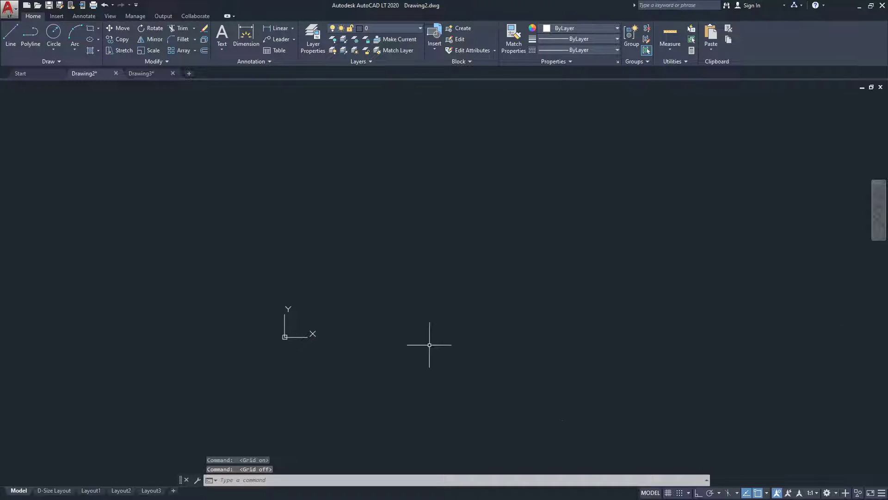
# Turn the drawing grid back on in model space.
pyautogui.press('F7')
pyautogui.moveTo(369, 222); pyautogui.dragTo(296, 237, button='middle')
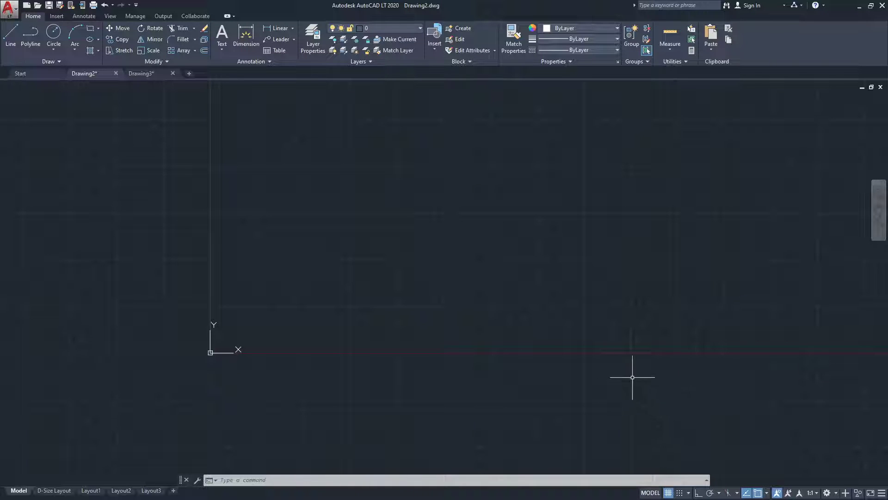
pyautogui.moveTo(341, 287); pyautogui.dragTo(365, 297, button='middle')
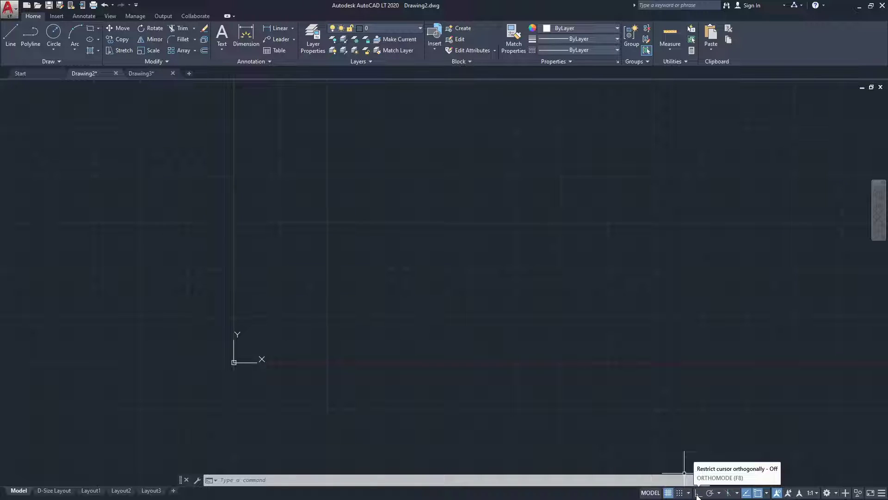
# Turn on Ortho mode and draw a closed rectangle about 2887' wide from four connected lines, above and right of the origin.
pyautogui.click(697, 493)
pyautogui.moveTo(474, 262); pyautogui.dragTo(450, 264, button='middle')
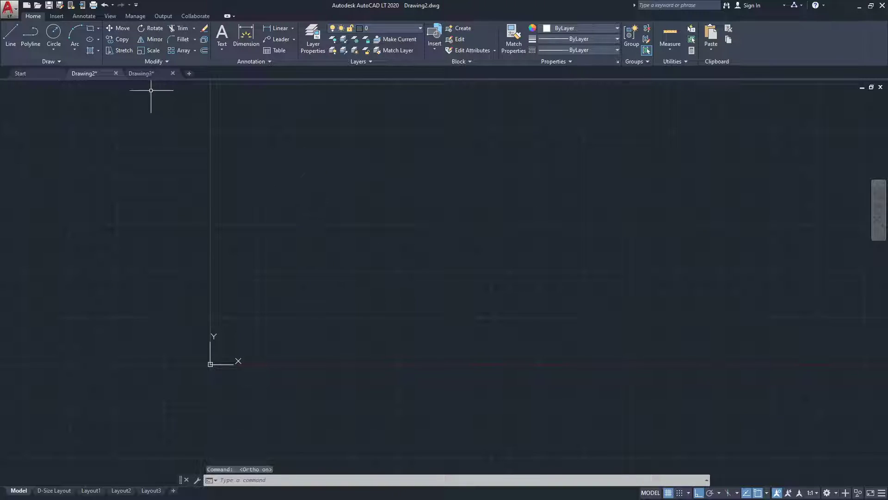
pyautogui.click(19, 50)
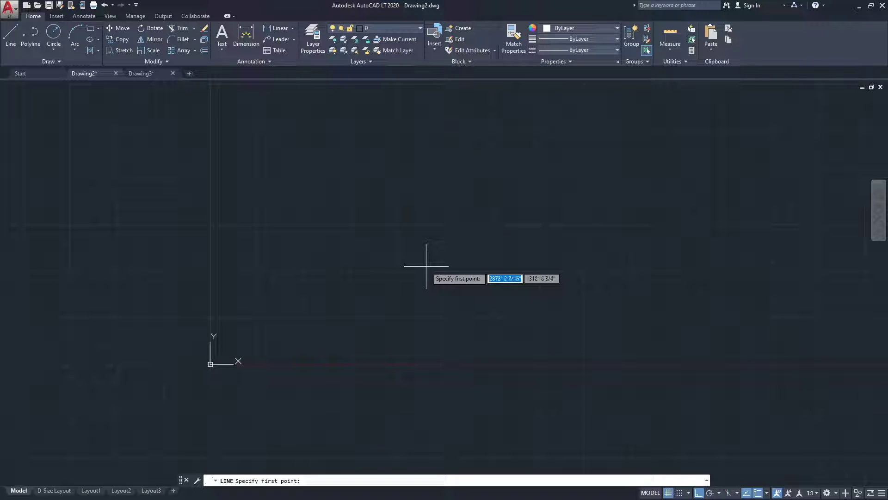
pyautogui.click(413, 291)
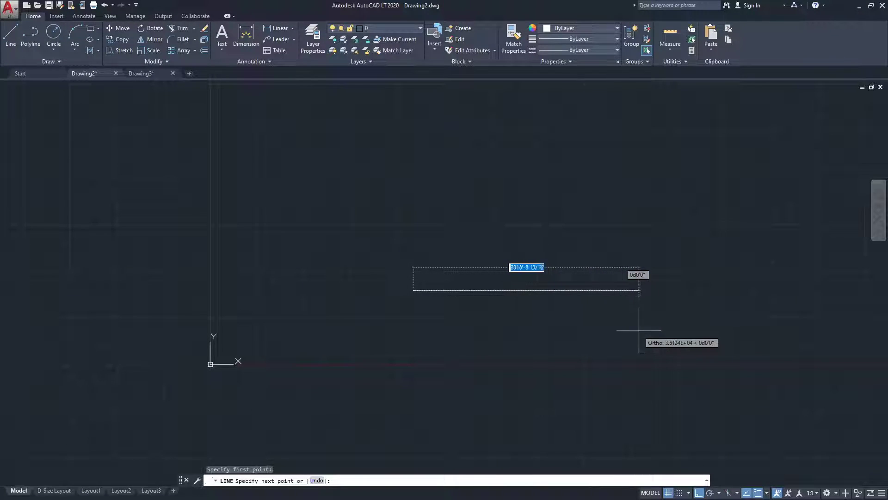
pyautogui.click(629, 319)
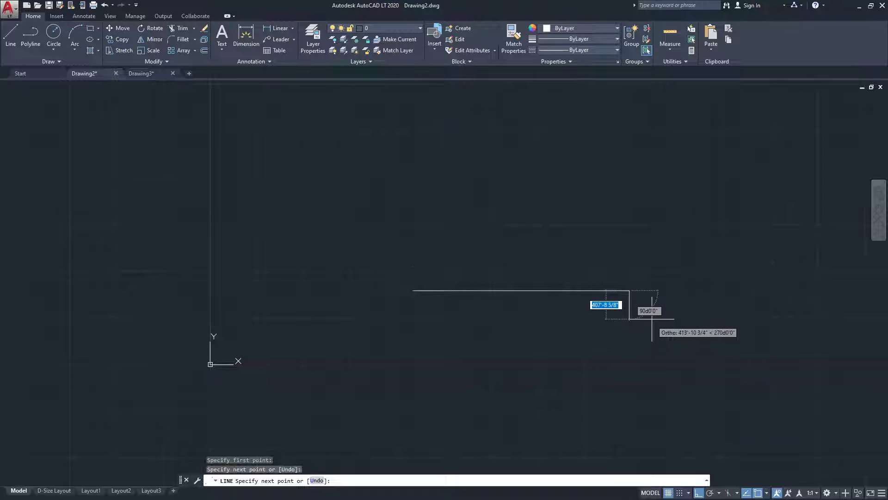
pyautogui.click(630, 140)
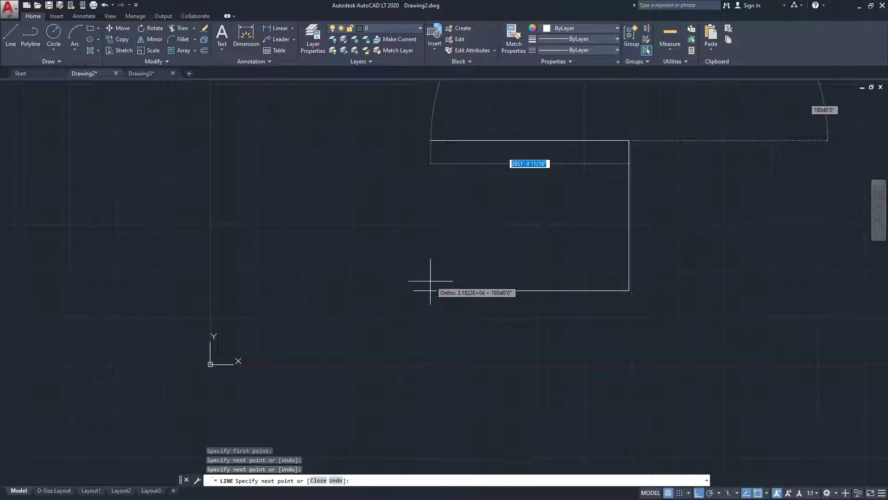
pyautogui.click(413, 140)
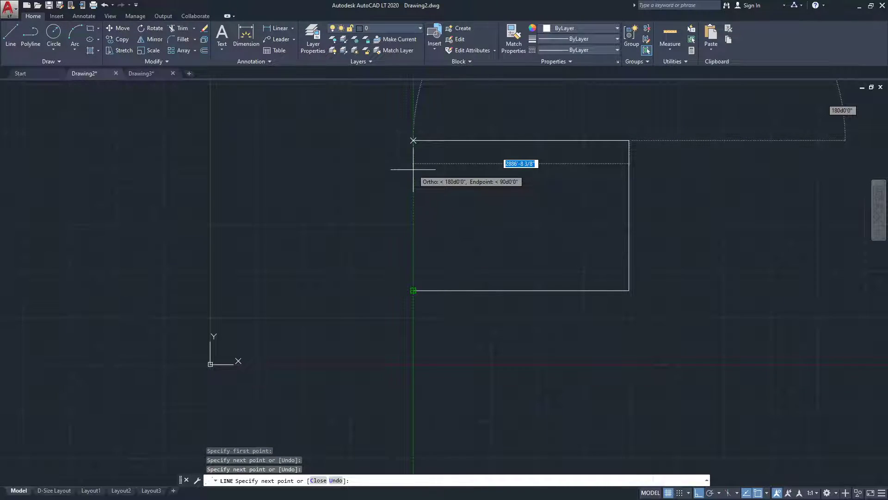
pyautogui.click(413, 291)
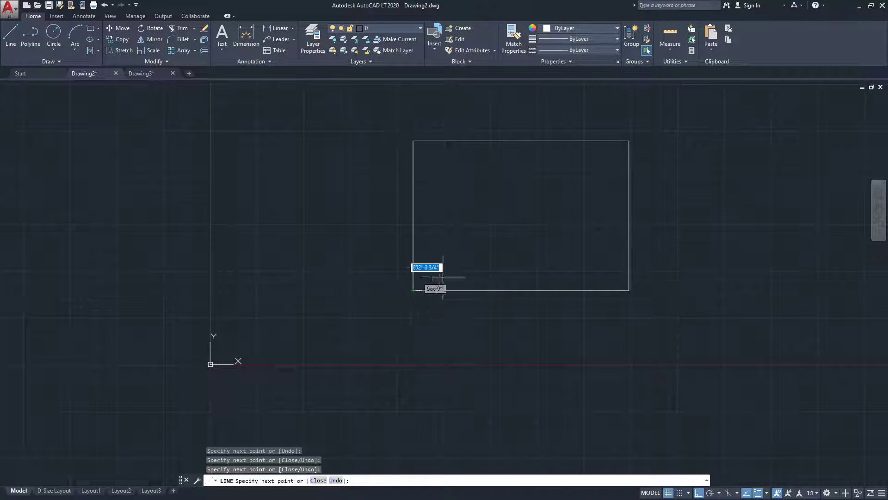
pyautogui.rightClick(505, 200)
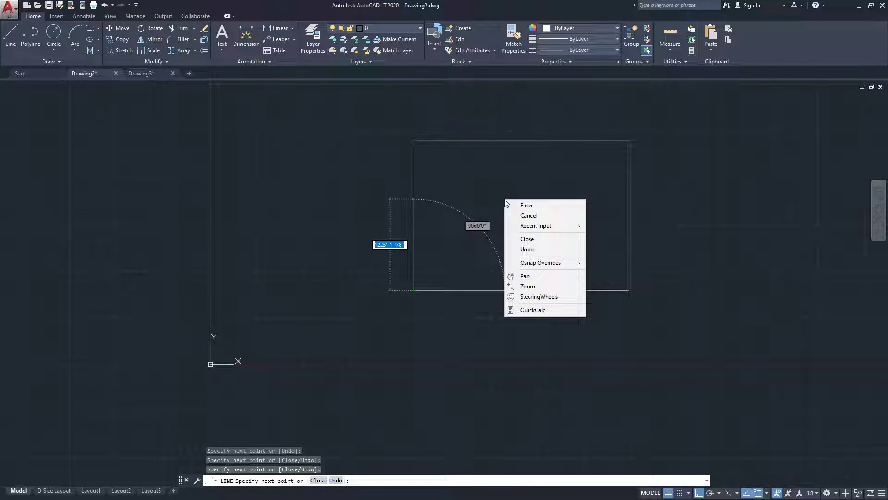
pyautogui.click(532, 207)
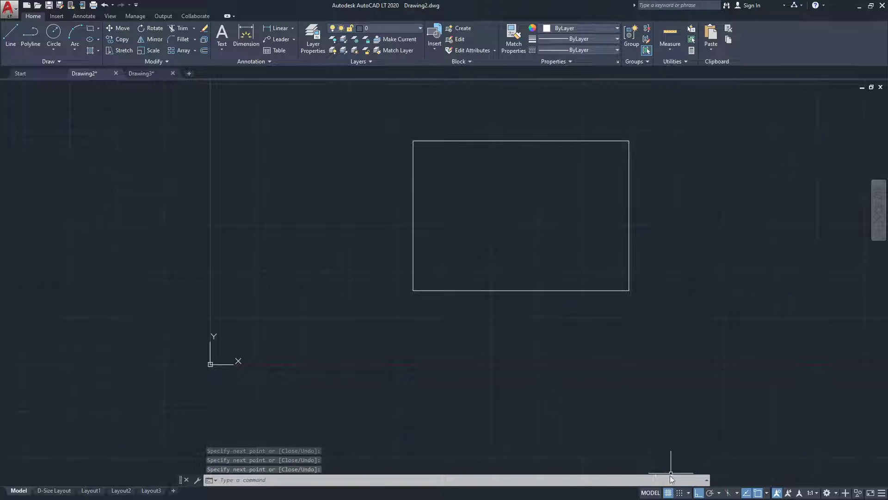
pyautogui.click(698, 494)
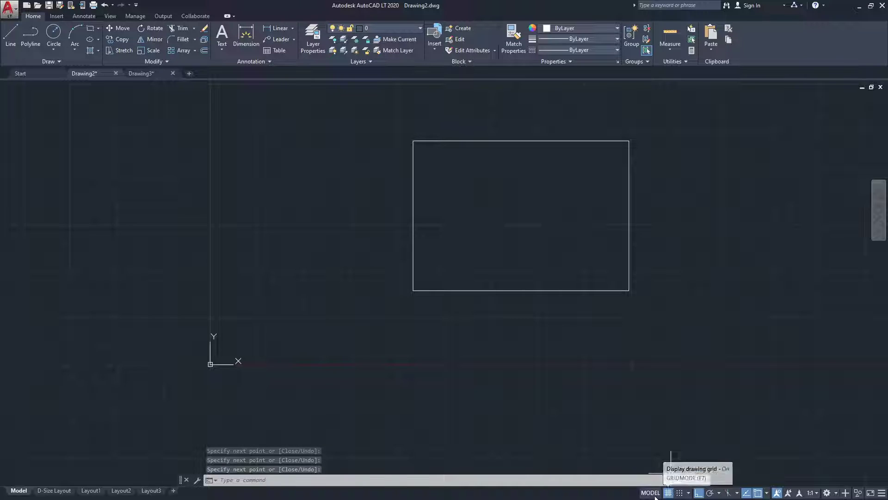
pyautogui.moveTo(496, 307); pyautogui.dragTo(463, 326, button='middle')
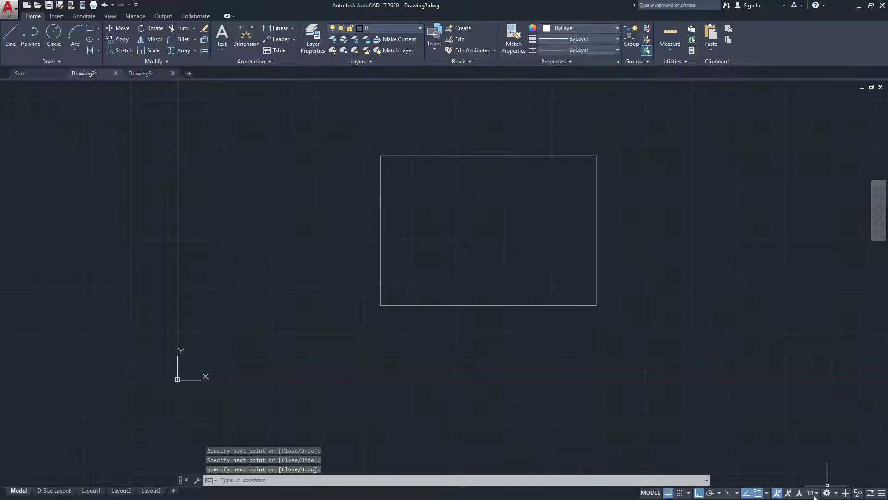
pyautogui.moveTo(505, 347); pyautogui.dragTo(542, 357, button='middle')
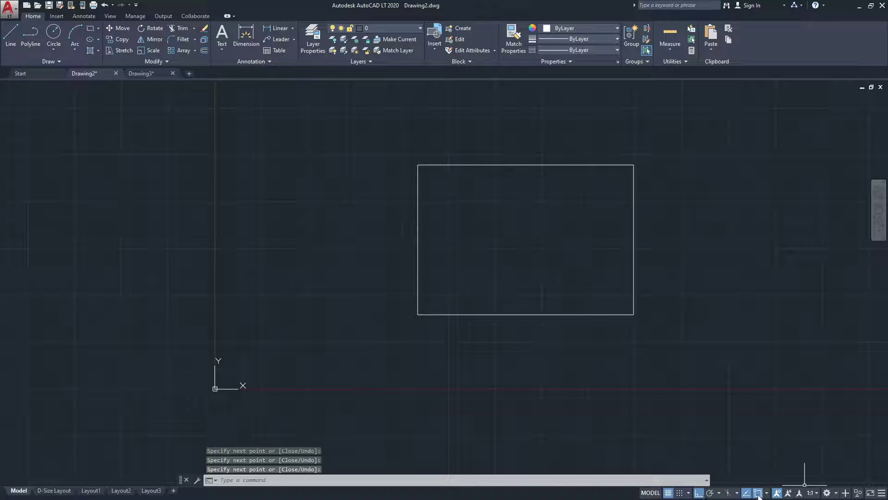
pyautogui.moveTo(433, 270); pyautogui.dragTo(391, 279, button='middle')
pyautogui.scroll(-2, 402, 273)
pyautogui.scroll(2, 388, 289)
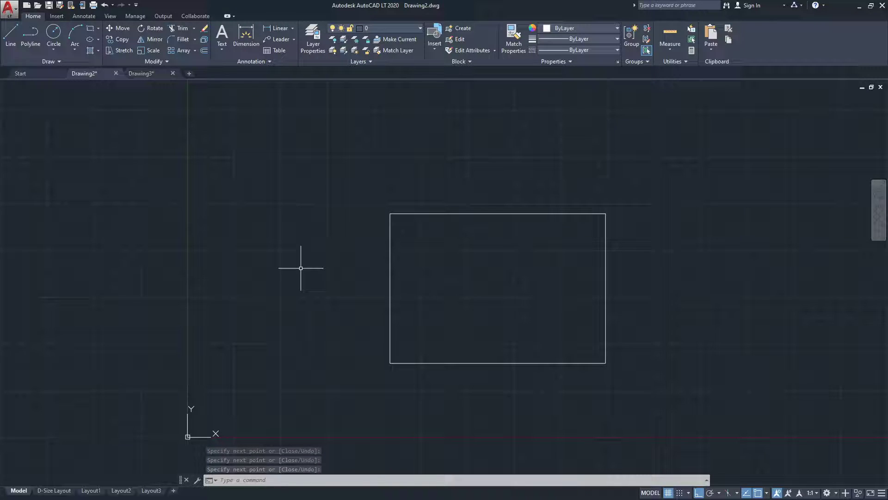
pyautogui.moveTo(336, 214); pyautogui.dragTo(349, 156, button='middle')
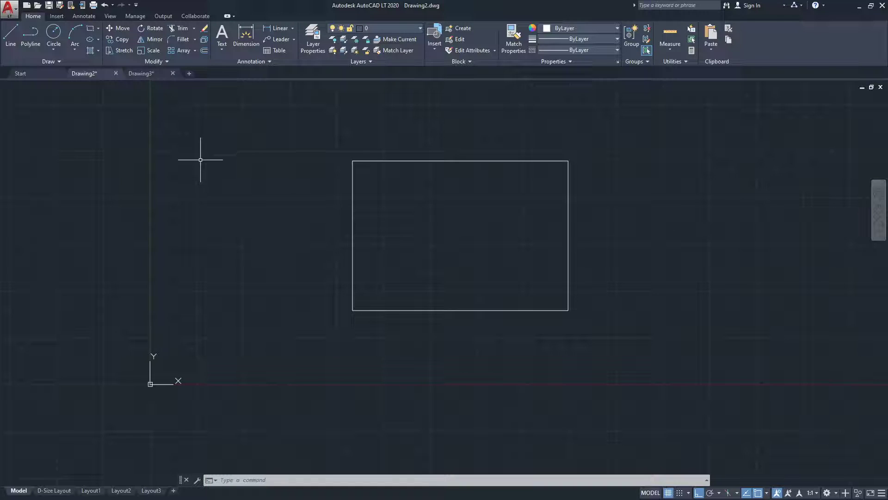